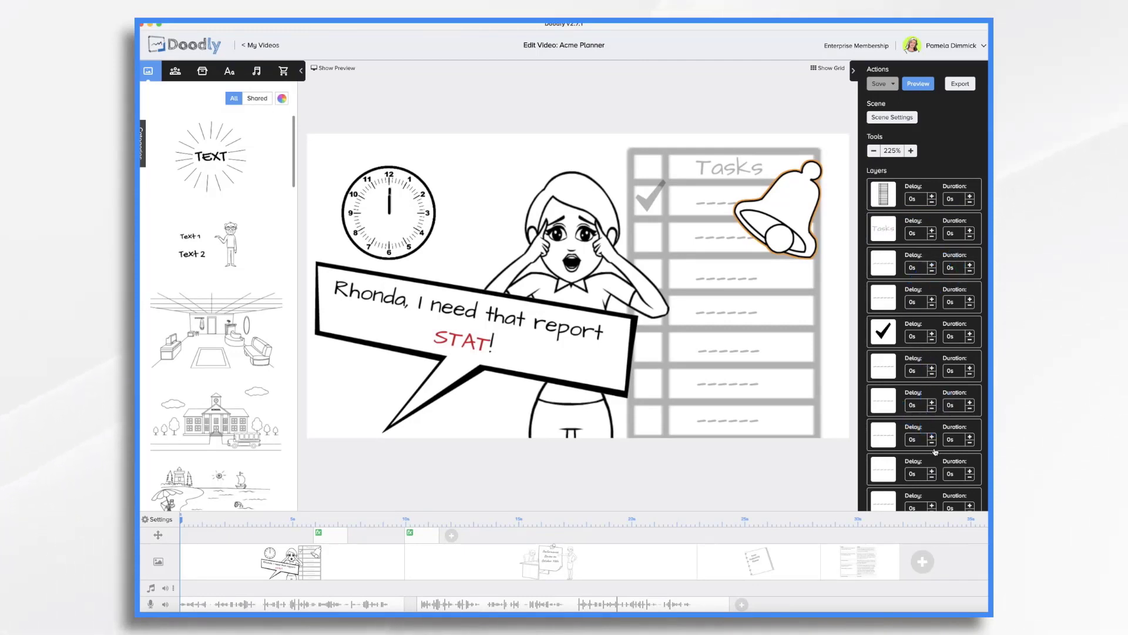
{"action": "left_click", "coordinate": [385, 232]}
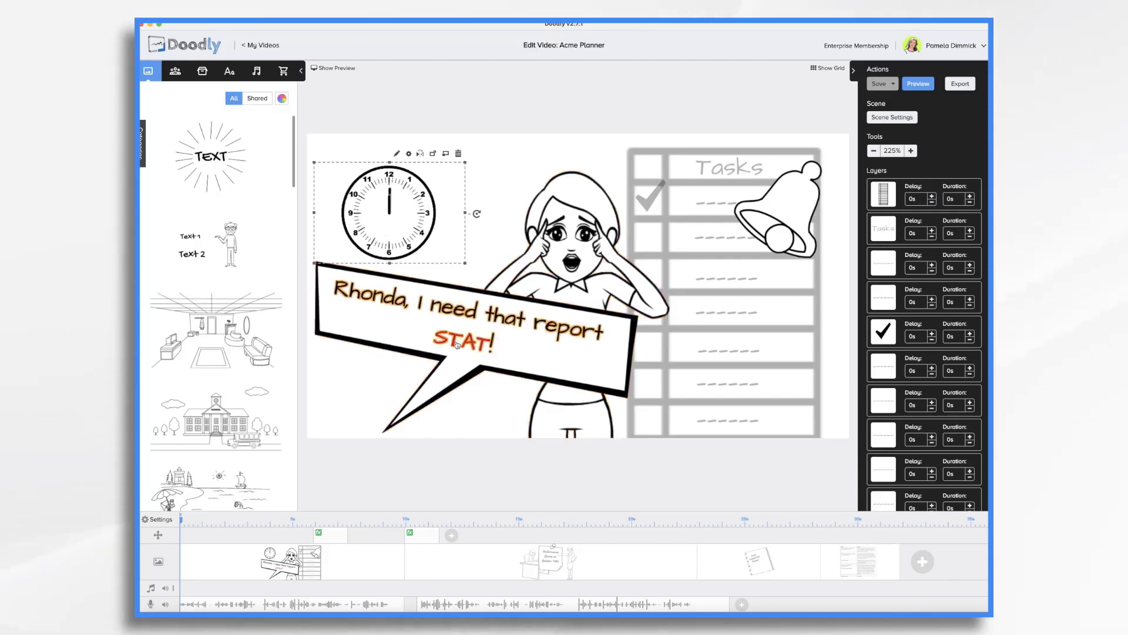
{"action": "left_click", "coordinate": [500, 339]}
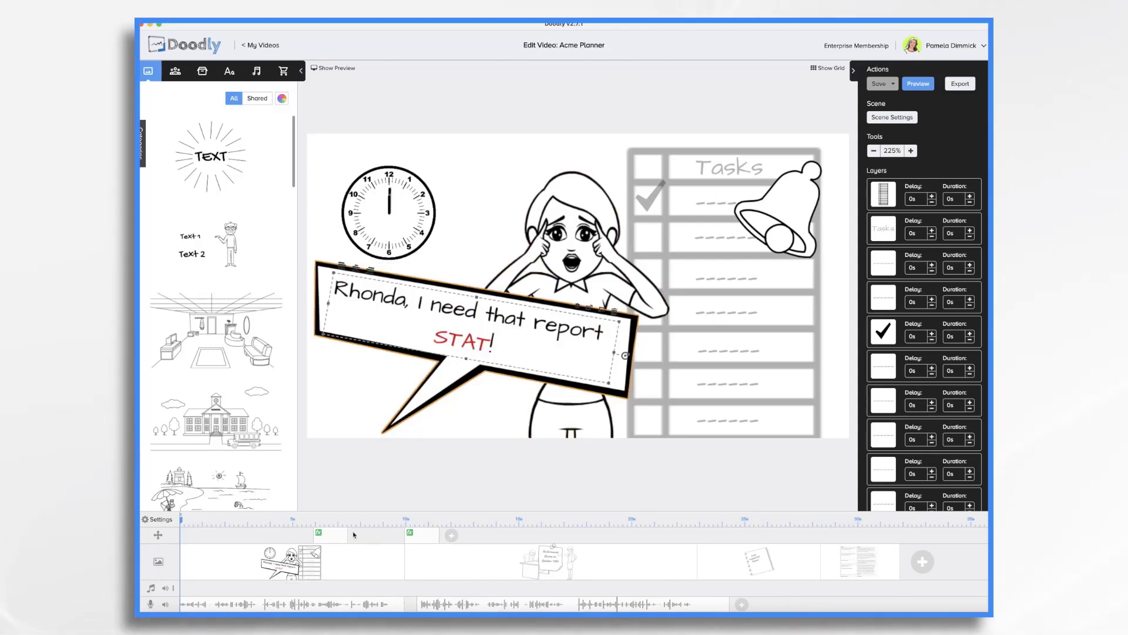
On the planner scene, enlarge the Acme Productivity Planner title and tilt it to match the notebook
{"action": "left_click", "coordinate": [738, 560]}
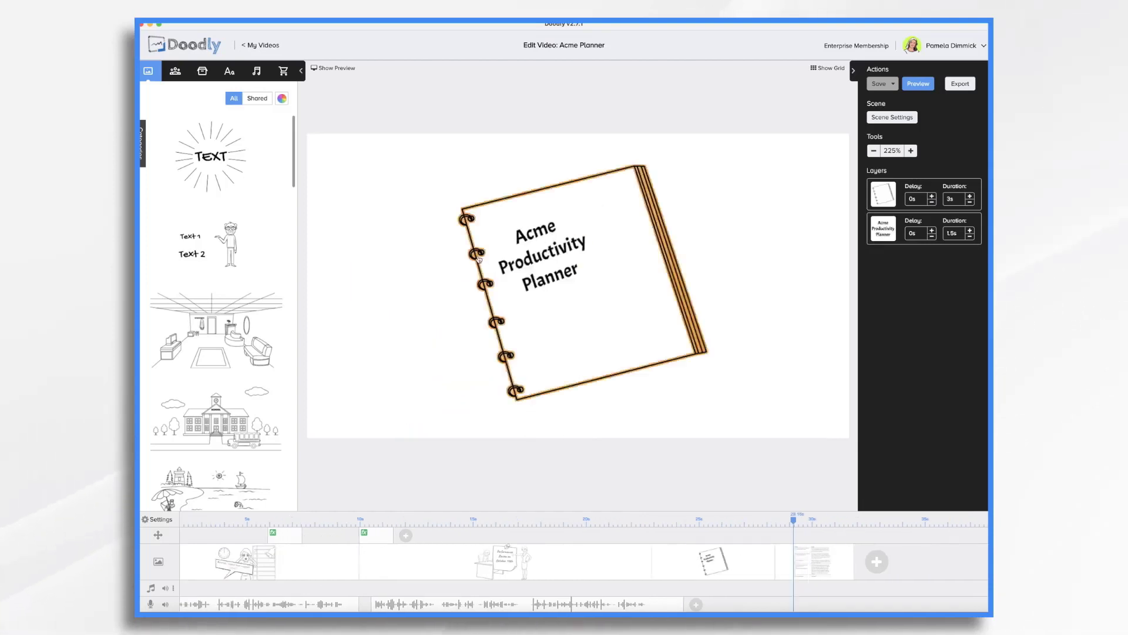
{"action": "left_click", "coordinate": [536, 254]}
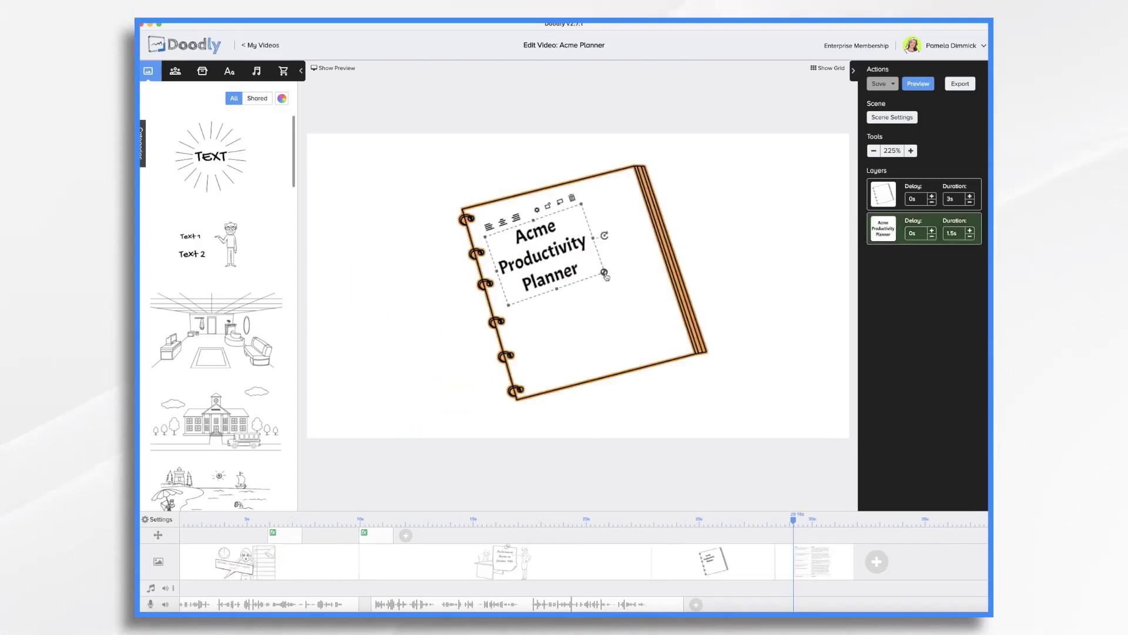
{"action": "left_click_drag", "start_coordinate": [604, 272], "coordinate": [660, 288]}
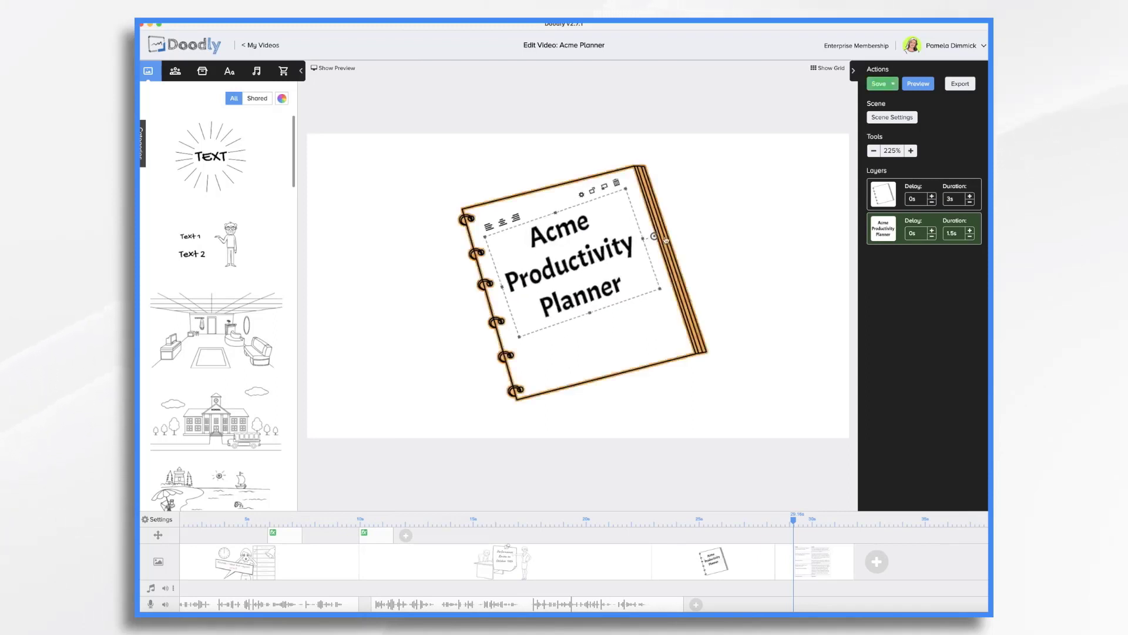
{"action": "left_click_drag", "start_coordinate": [654, 241], "coordinate": [657, 240]}
{"action": "left_click", "coordinate": [664, 259]}
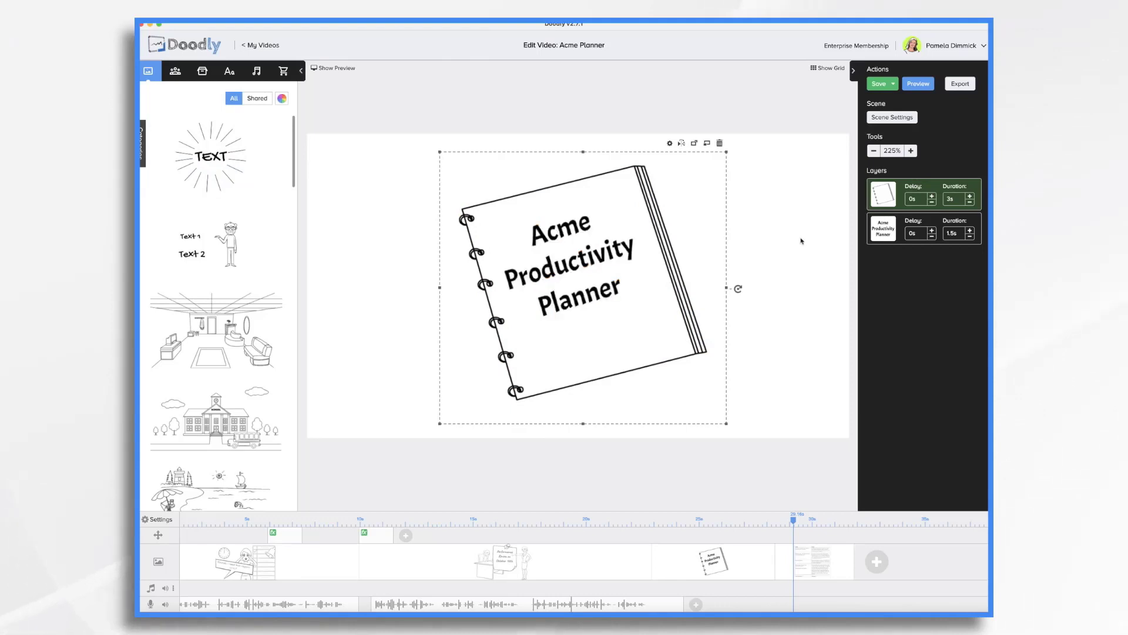
{"action": "left_click", "coordinate": [892, 235]}
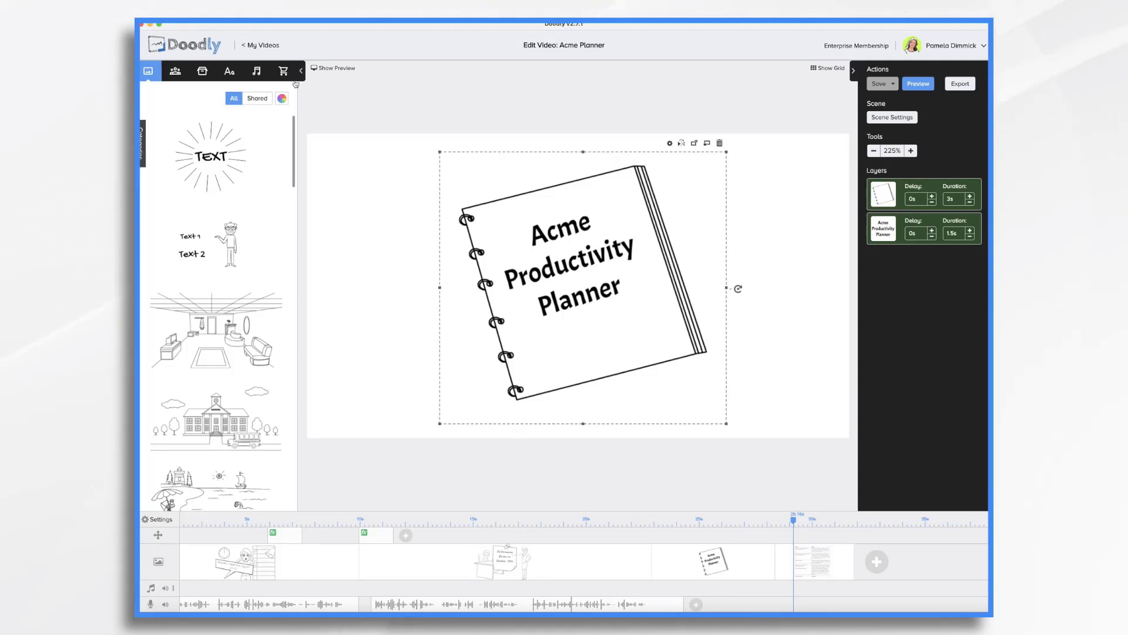
Replace the scene with the TEXT sunburst template and paste the notebook and title back in
{"action": "left_click_drag", "start_coordinate": [221, 185], "coordinate": [642, 290]}
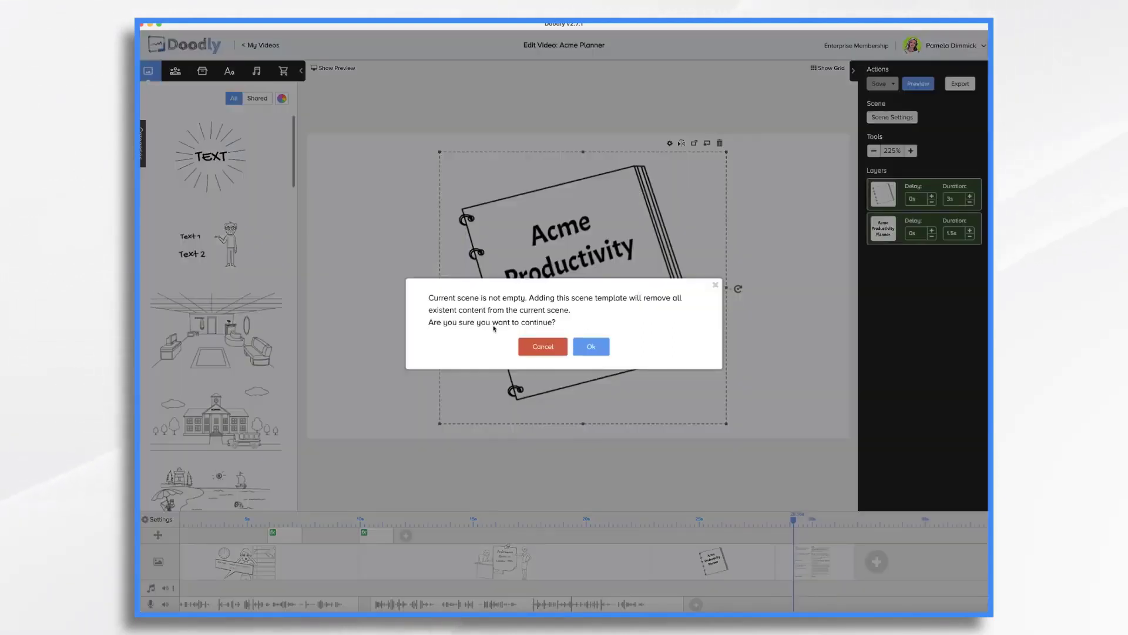
{"action": "left_click", "coordinate": [592, 347]}
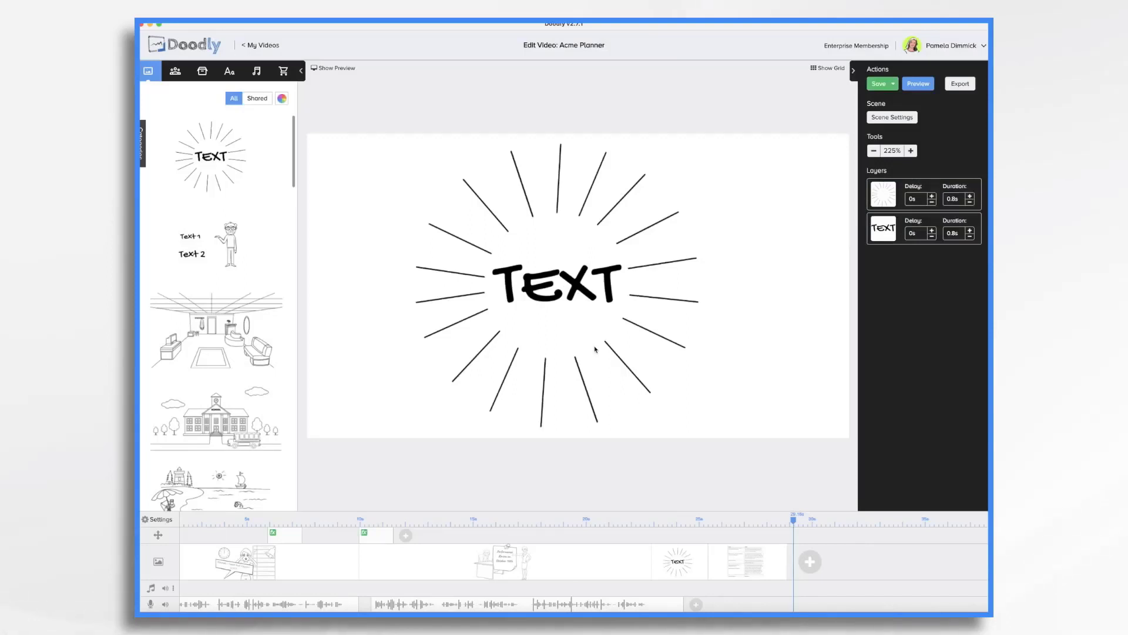
{"action": "key", "text": "super+v"}
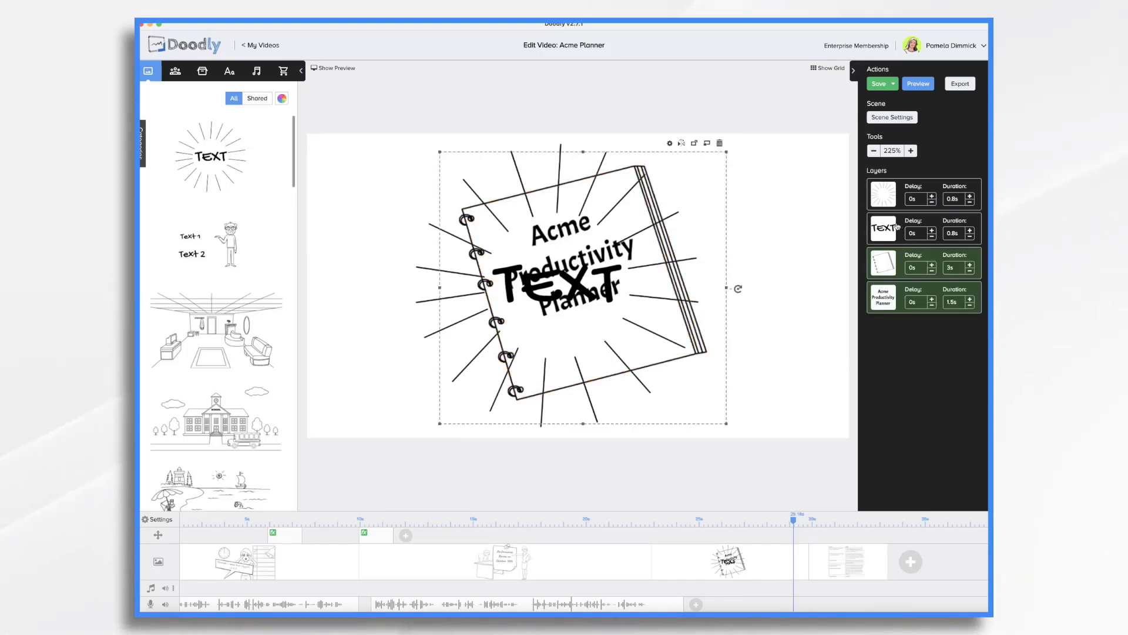
Move the TEXT layer to the bottom, delete the word TEXT, and shrink the notebook slightly
{"action": "left_click_drag", "start_coordinate": [893, 228], "coordinate": [893, 296]}
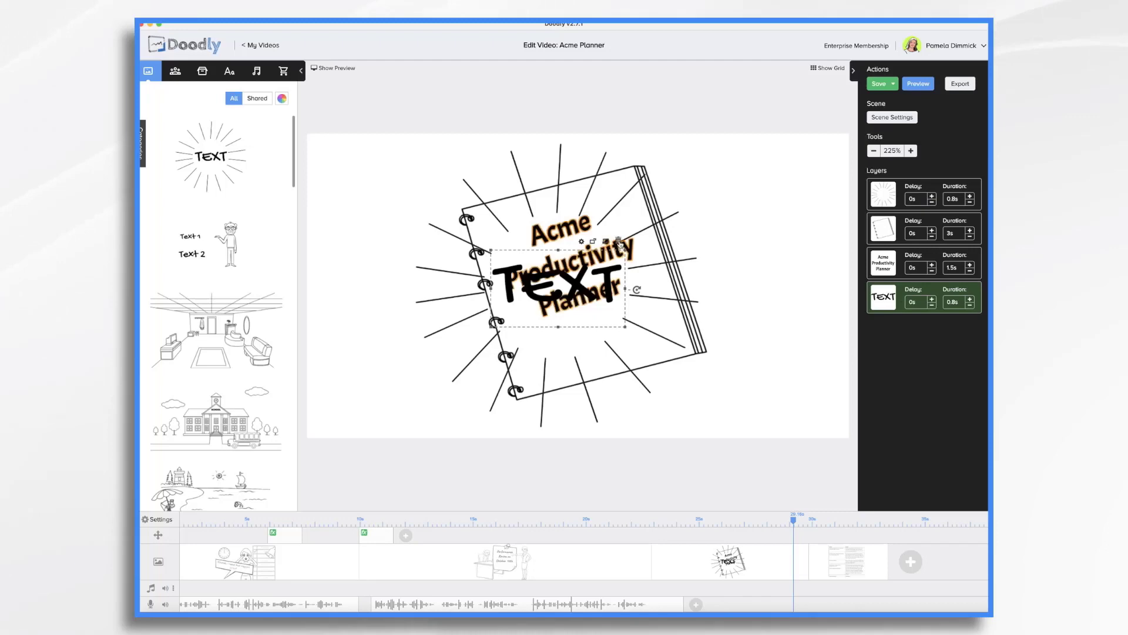
{"action": "left_click", "coordinate": [619, 243]}
{"action": "left_click", "coordinate": [599, 351]}
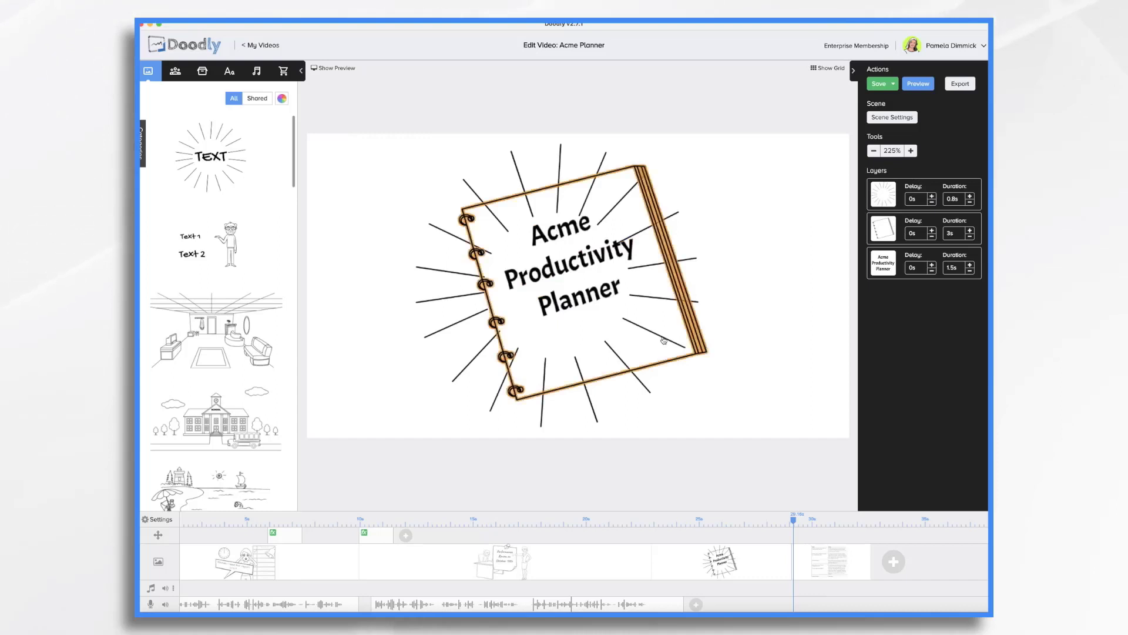
{"action": "left_click", "coordinate": [612, 188]}
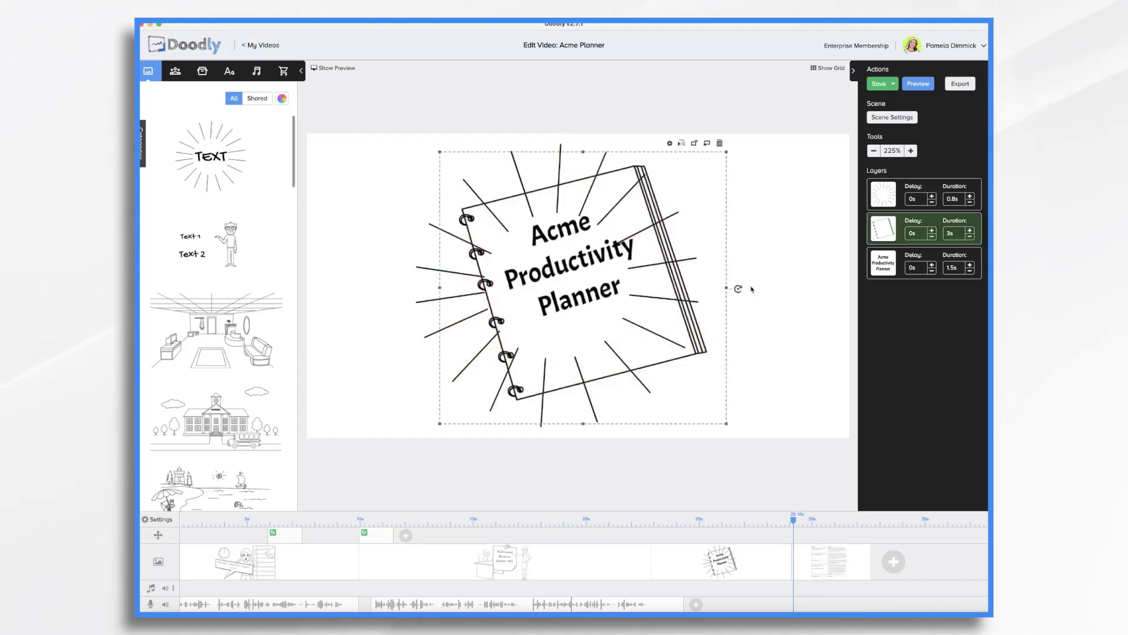
{"action": "left_click_drag", "start_coordinate": [735, 287], "coordinate": [815, 279]}
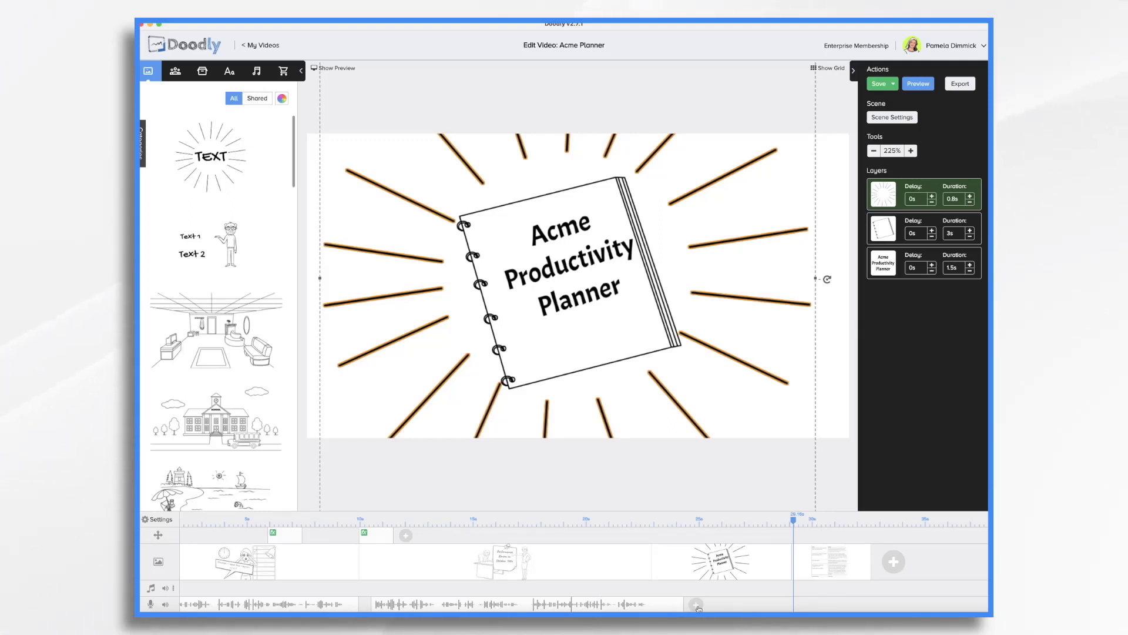
Save the project, record a voice-over during the scene preview, and trim the clip's start
{"action": "key", "text": "super+s"}
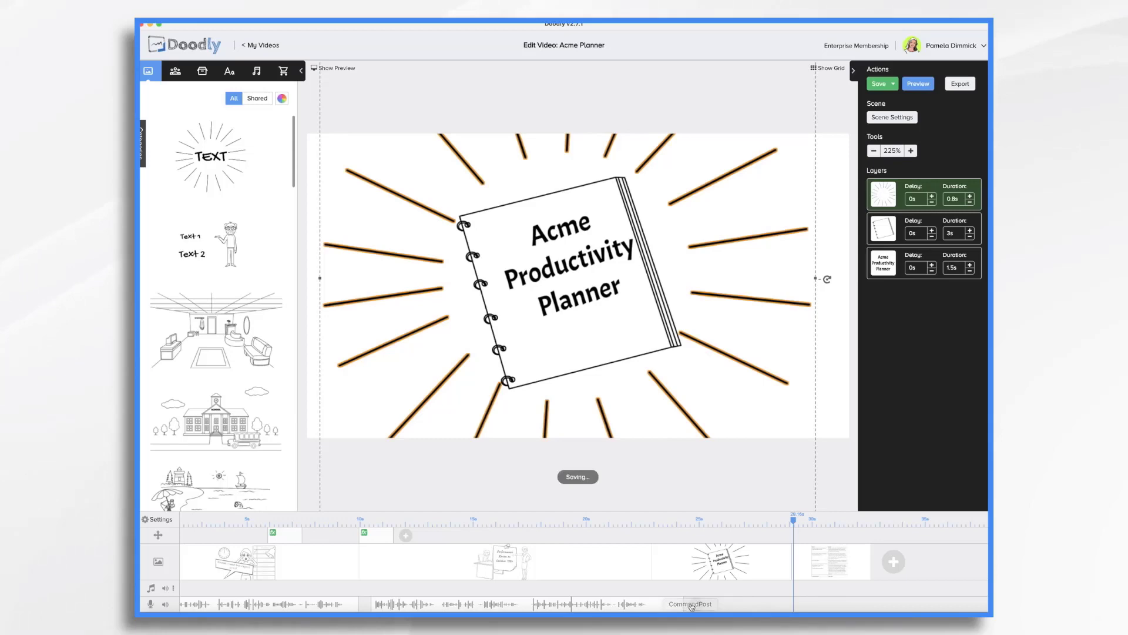
{"action": "left_click", "coordinate": [696, 605]}
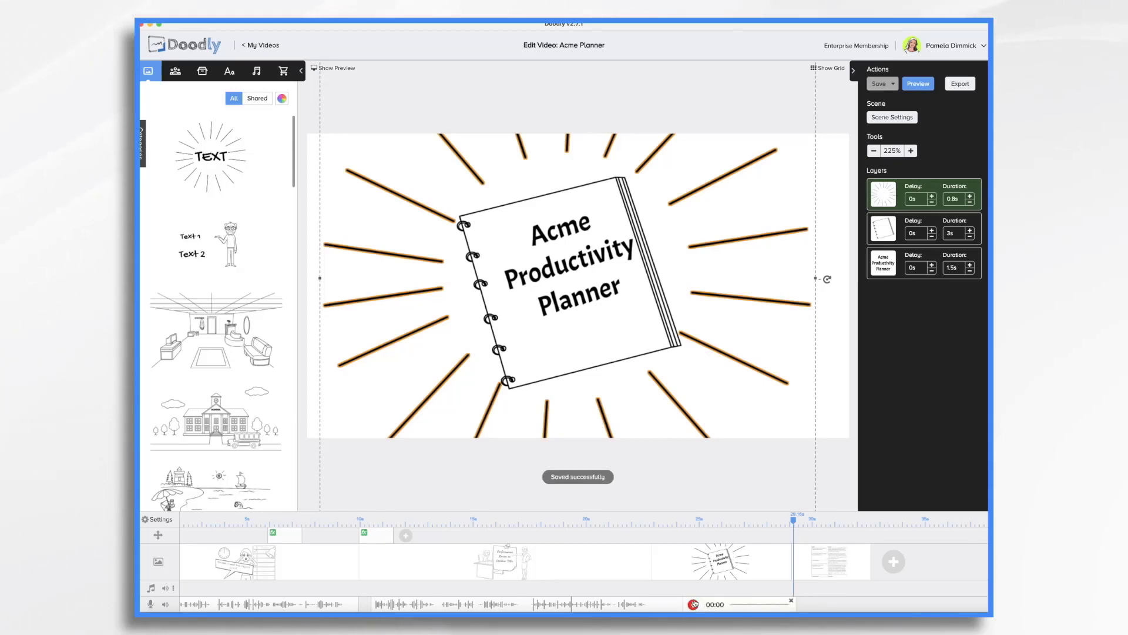
{"action": "left_click", "coordinate": [695, 605]}
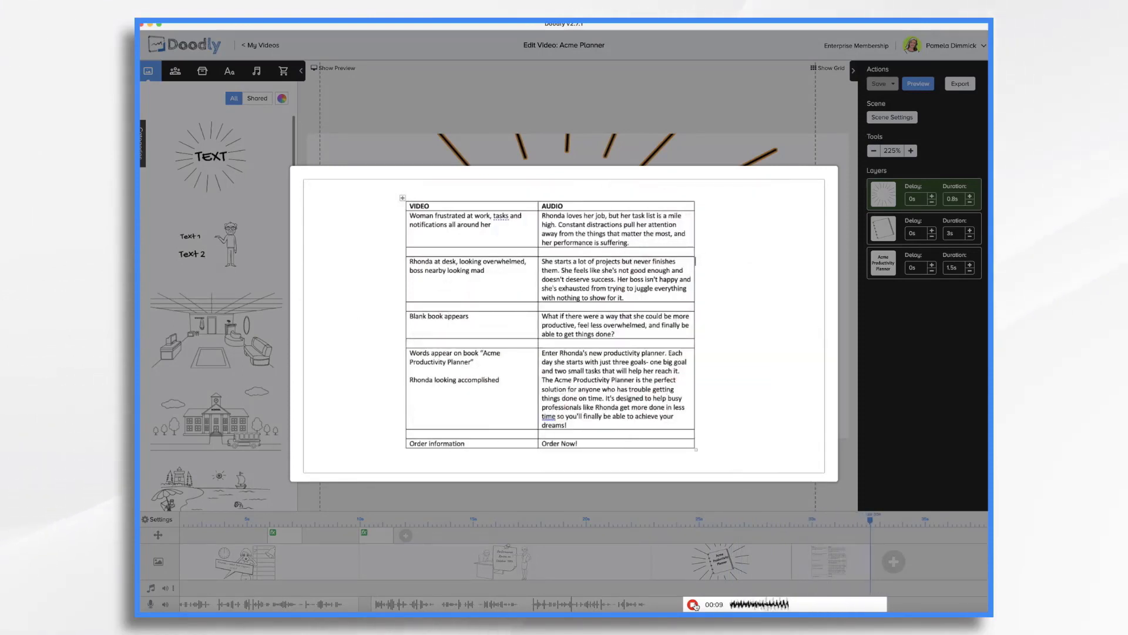
{"action": "left_click", "coordinate": [693, 604]}
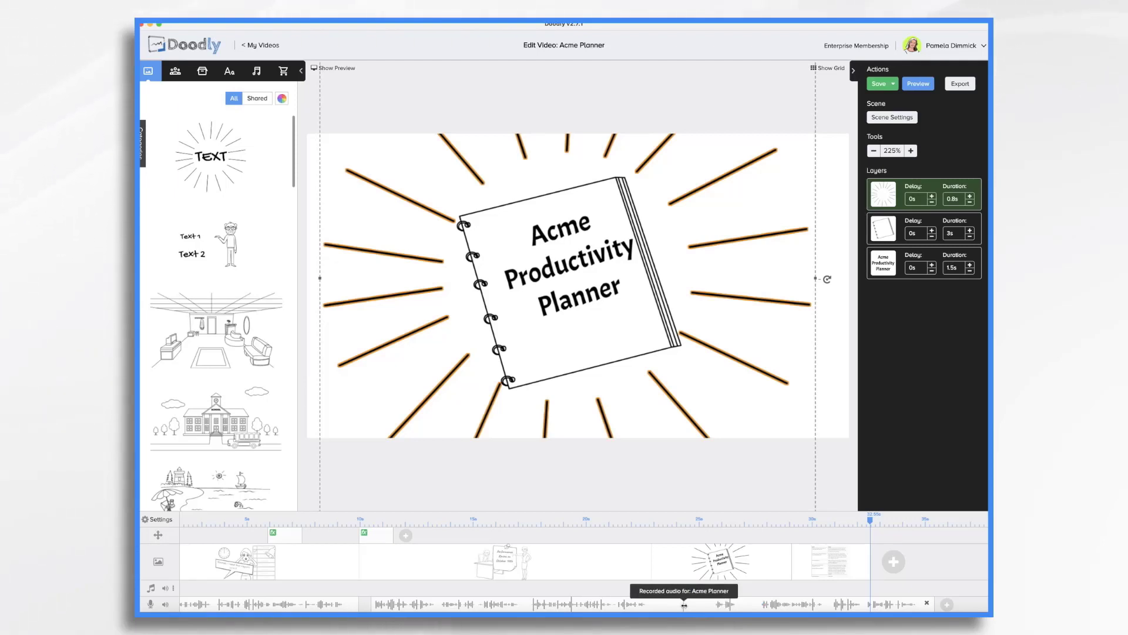
{"action": "mouse_move", "coordinate": [684, 605]}
{"action": "left_mouse_down"}
{"action": "mouse_move", "coordinate": [787, 606]}
{"action": "mouse_move", "coordinate": [689, 605]}
{"action": "left_mouse_up"}
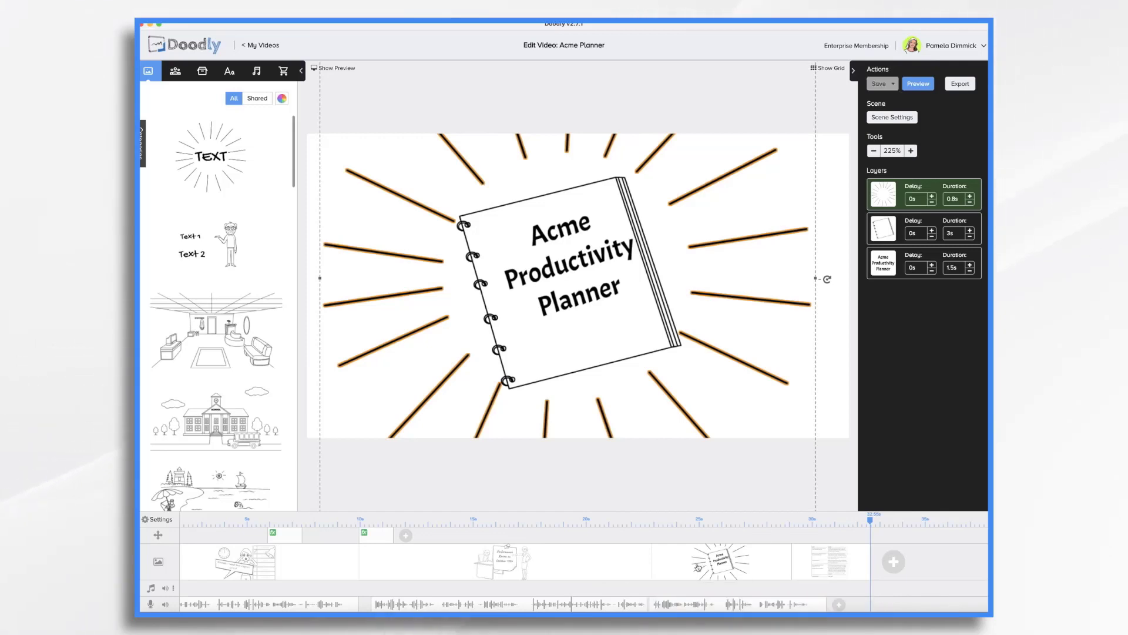
Preview the planner scene and nudge its title slightly left and down
{"action": "right_click", "coordinate": [698, 567]}
{"action": "left_click", "coordinate": [711, 512]}
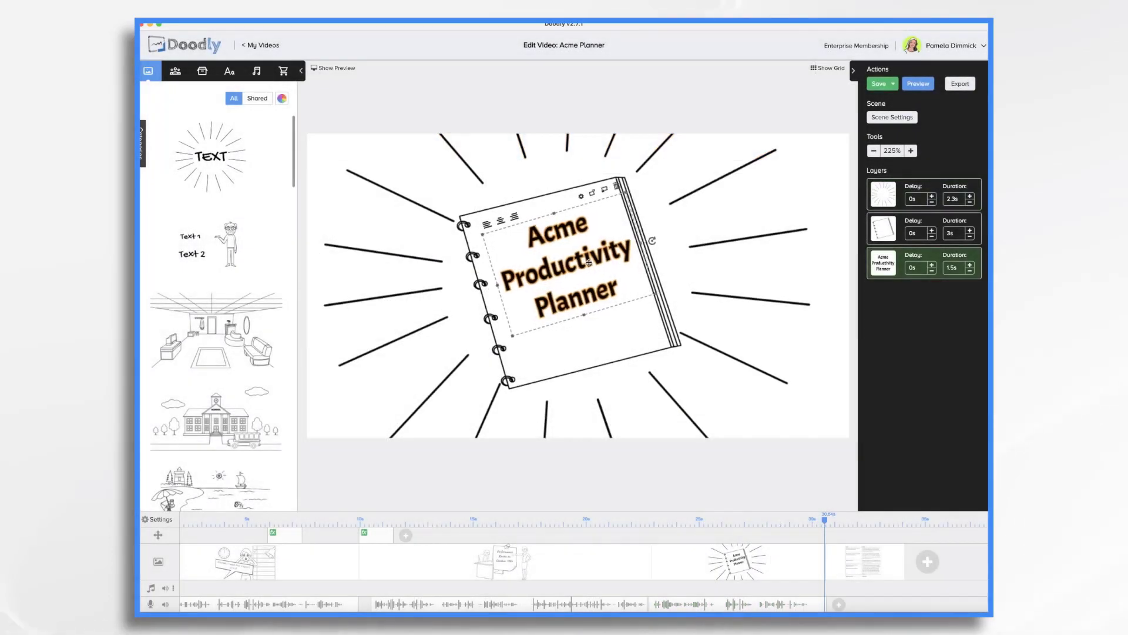
{"action": "left_click_drag", "start_coordinate": [589, 262], "coordinate": [585, 264]}
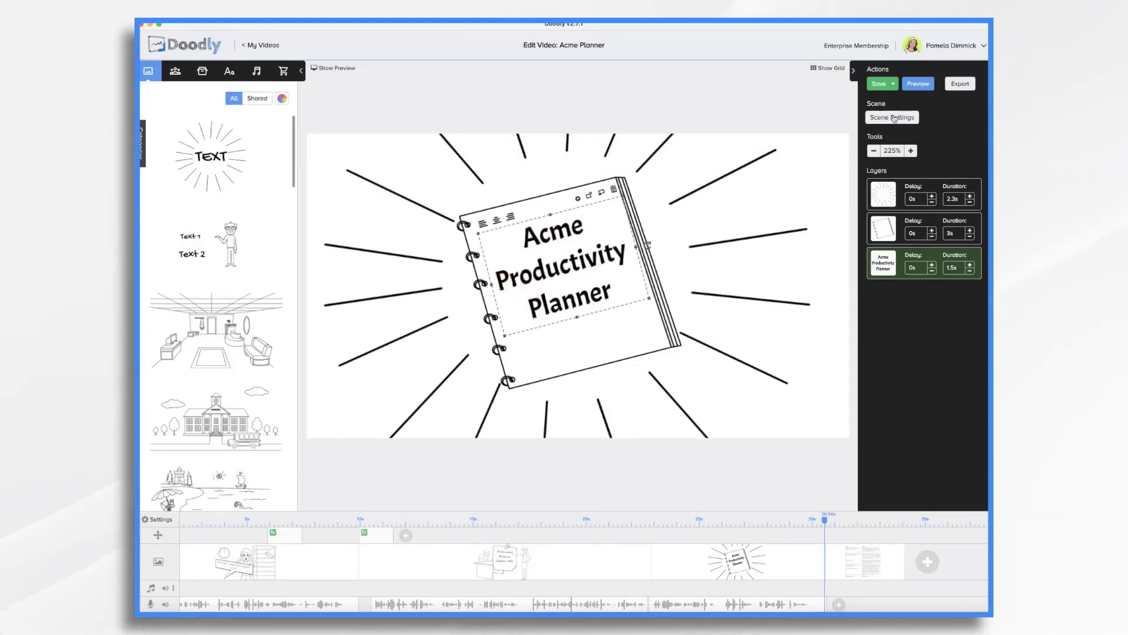
Give the planner scene 2 s extra time at the end, then show the script-table scene
{"action": "left_click", "coordinate": [894, 118]}
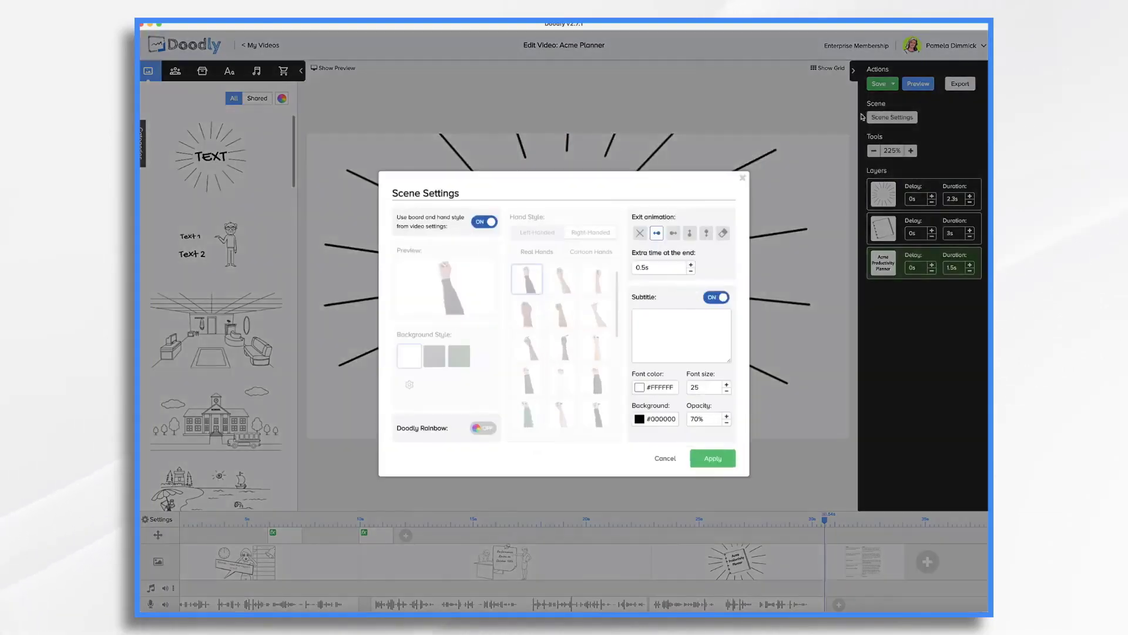
{"action": "left_click", "coordinate": [692, 265]}
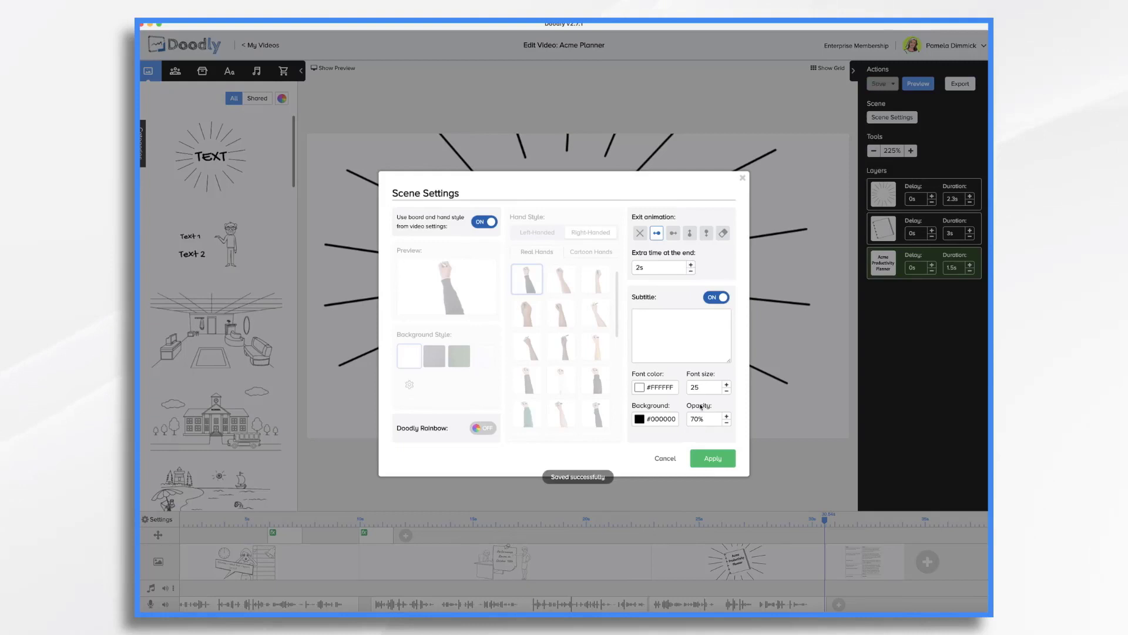
{"action": "left_click", "coordinate": [713, 459]}
{"action": "left_click", "coordinate": [816, 558]}
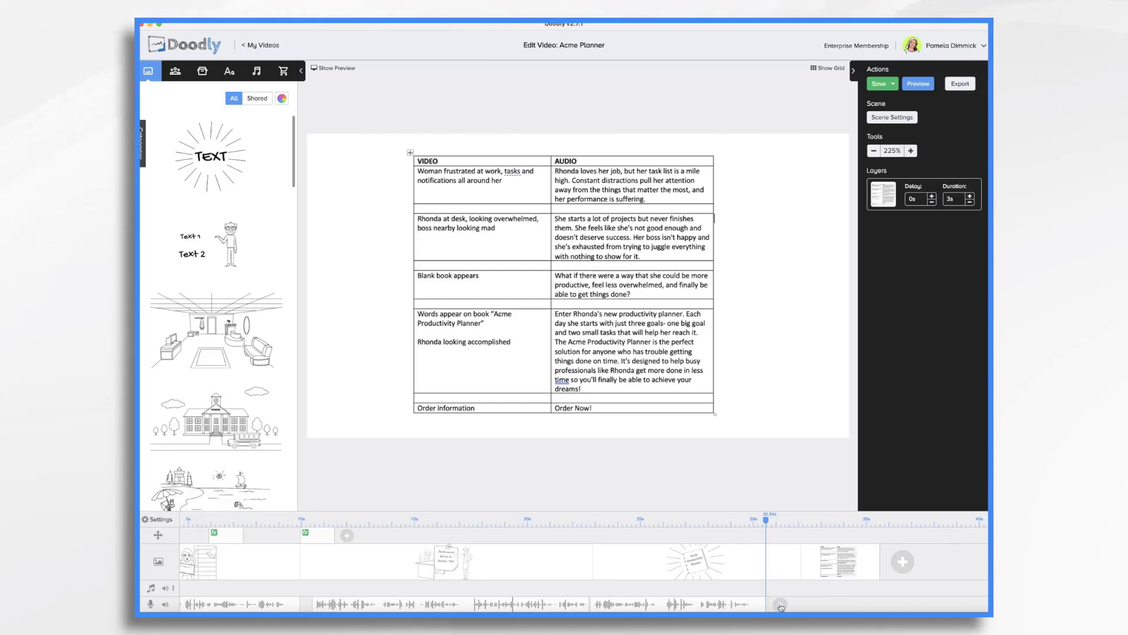
Add a blank scene before the script scene, paste the planner layers, and shrink the notebook leftward
{"action": "left_click", "coordinate": [903, 561]}
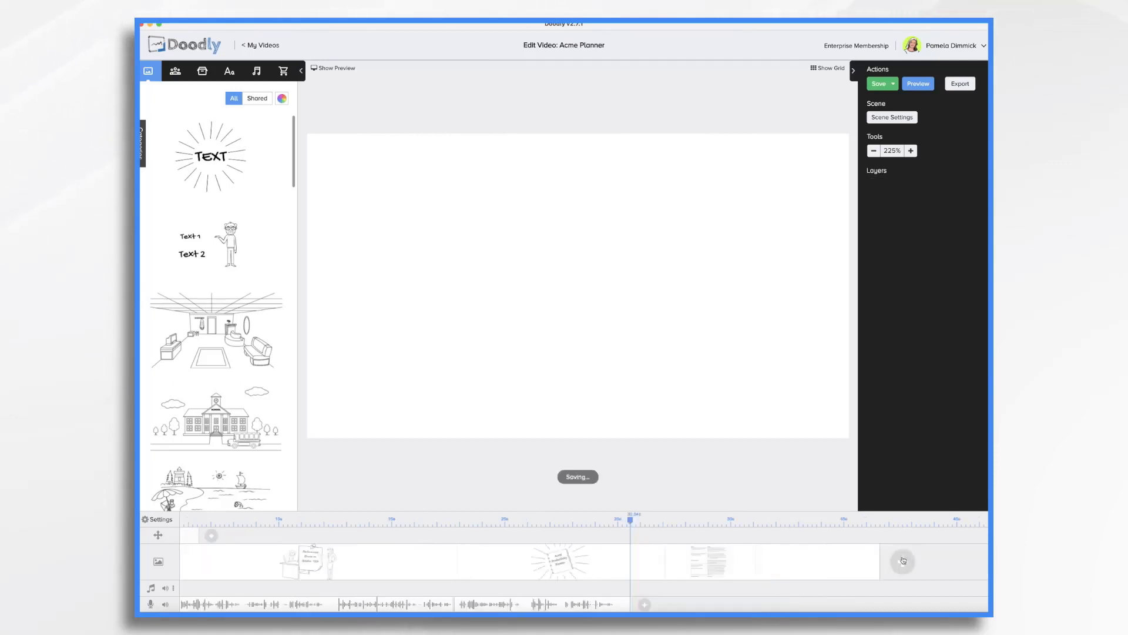
{"action": "mouse_move", "coordinate": [710, 558]}
{"action": "left_mouse_down"}
{"action": "mouse_move", "coordinate": [670, 564]}
{"action": "mouse_move", "coordinate": [700, 558]}
{"action": "left_mouse_up"}
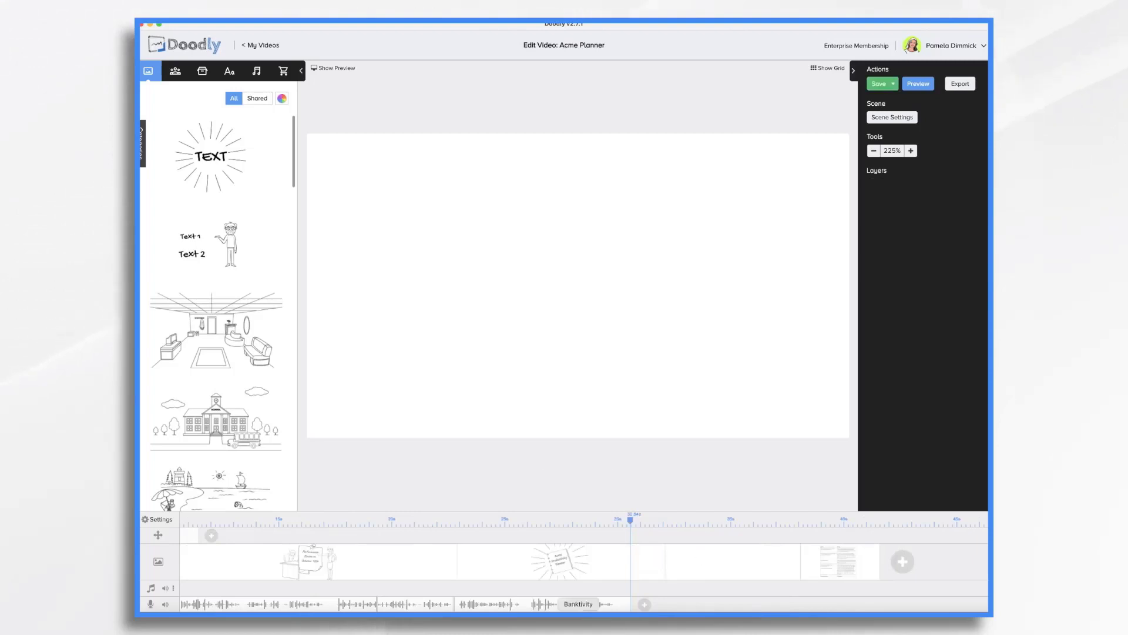
{"action": "left_click", "coordinate": [571, 574]}
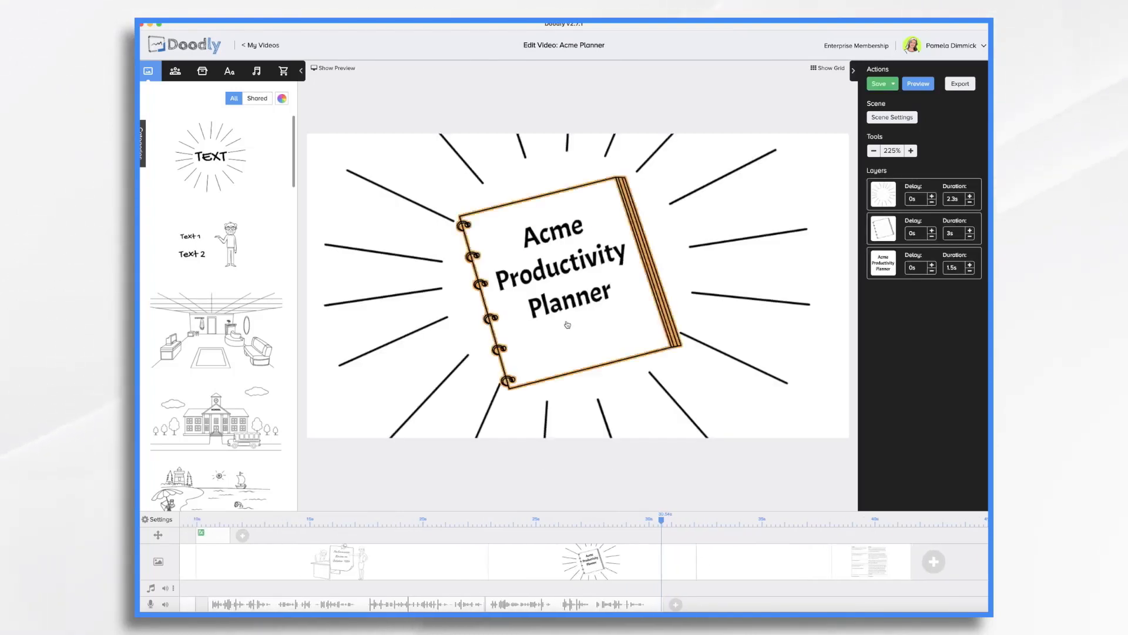
{"action": "key", "text": "super+v"}
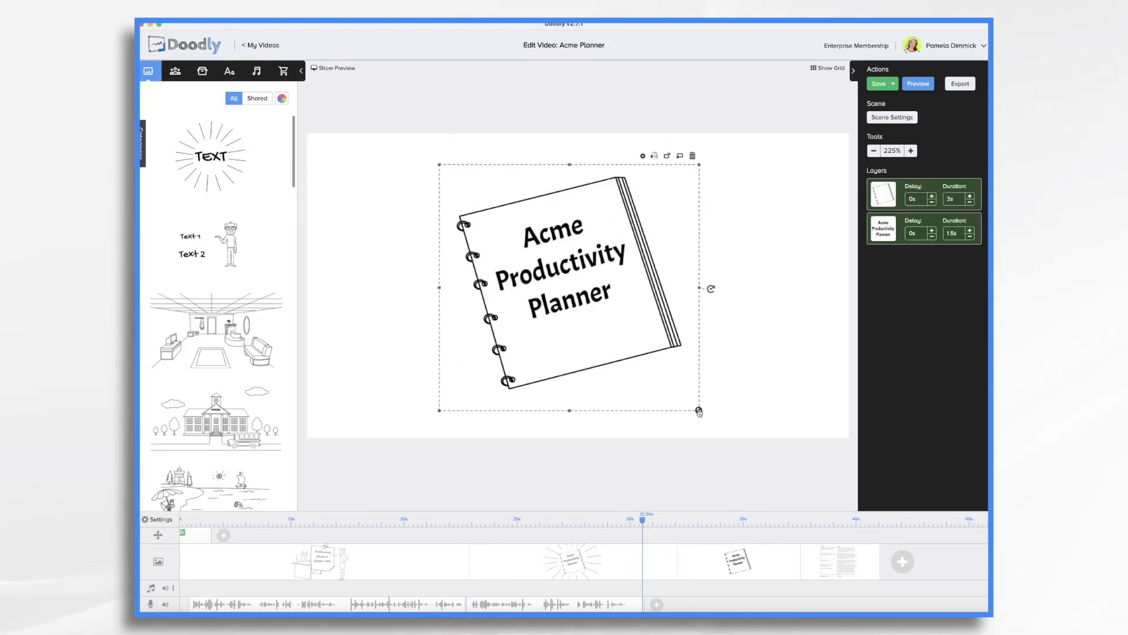
{"action": "left_click_drag", "start_coordinate": [699, 411], "coordinate": [612, 328]}
{"action": "left_click_drag", "start_coordinate": [495, 282], "coordinate": [383, 307]}
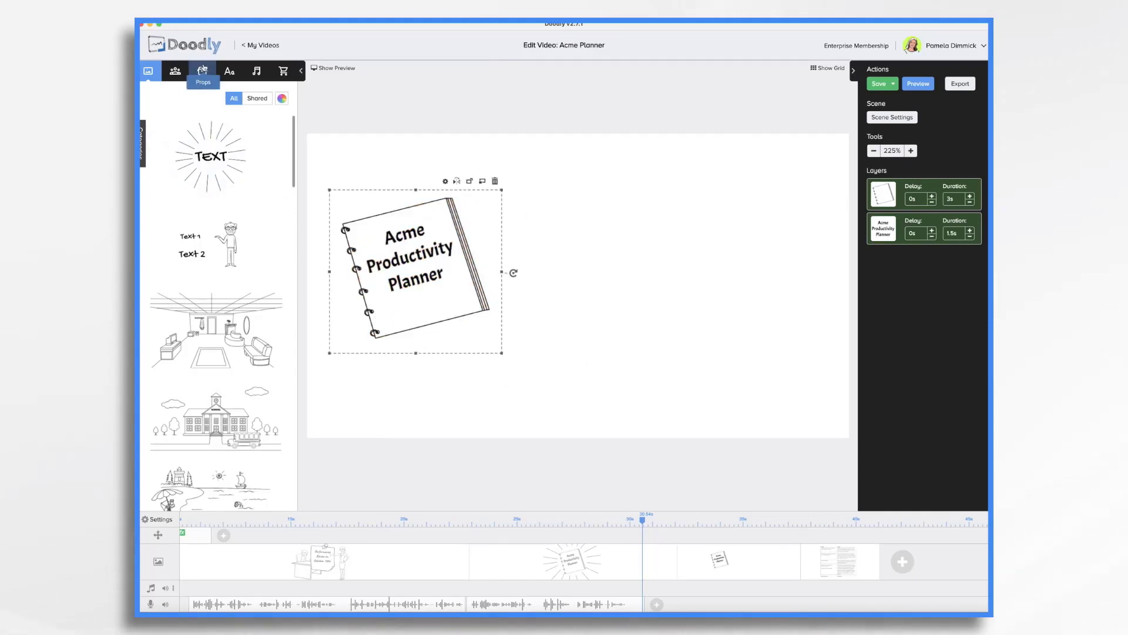
Search Characters for 'amanda' and place Happy Arms Stretched beside the notebook
{"action": "left_click", "coordinate": [179, 73]}
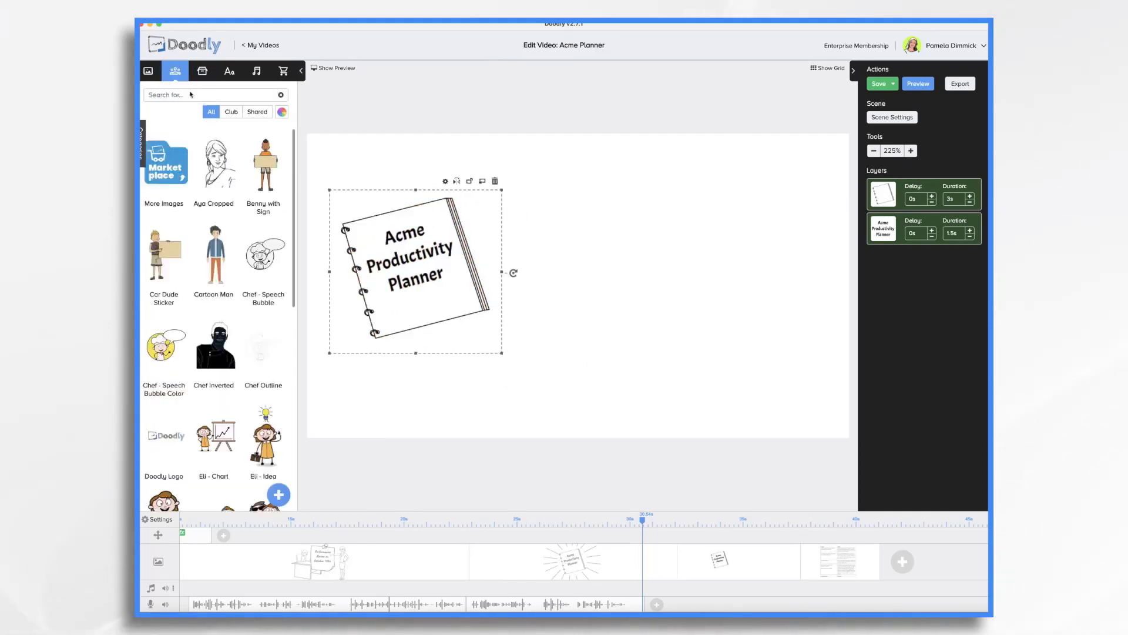
{"action": "type", "text": "amanda"}
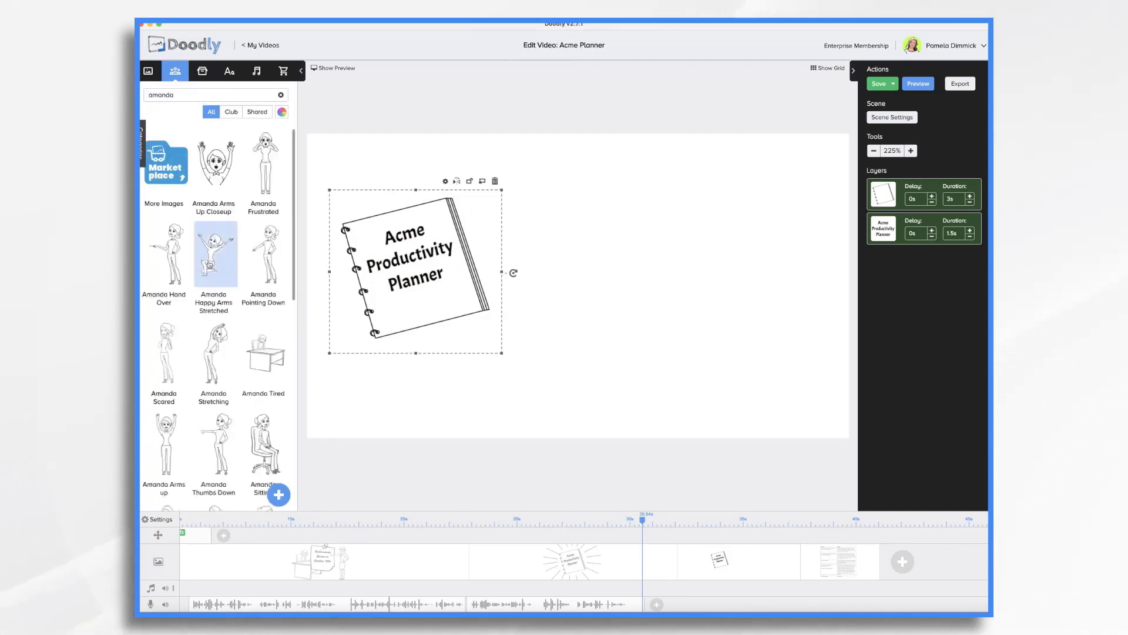
{"action": "left_click_drag", "start_coordinate": [216, 254], "coordinate": [643, 315]}
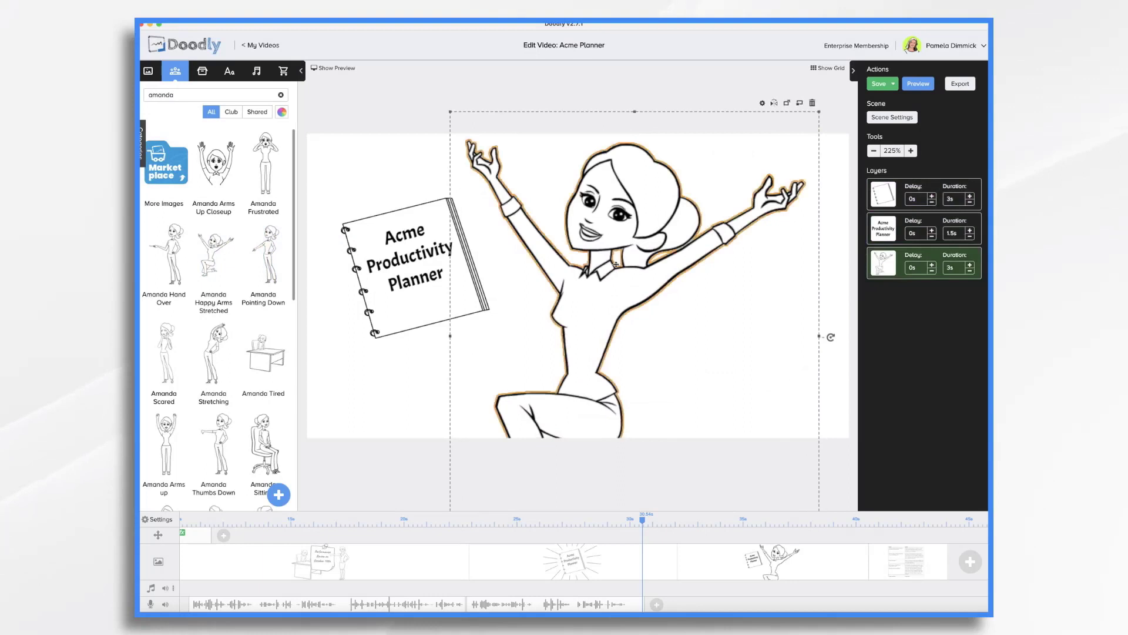
{"action": "left_click_drag", "start_coordinate": [586, 268], "coordinate": [583, 269]}
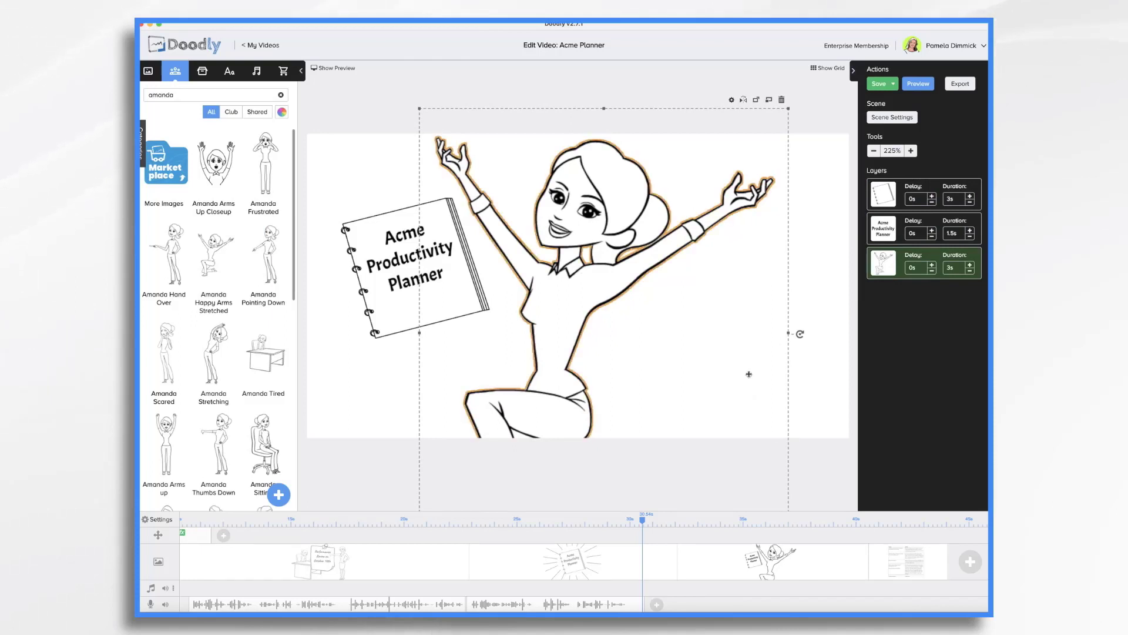
{"action": "left_click_drag", "start_coordinate": [414, 267], "coordinate": [400, 292]}
{"action": "left_click", "coordinate": [742, 284]}
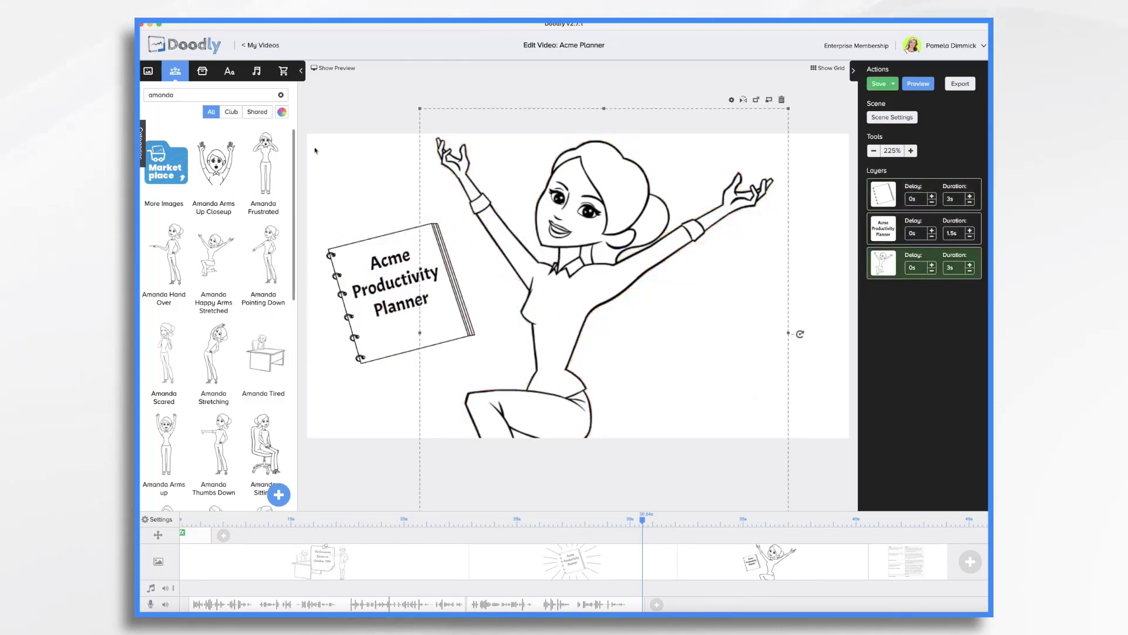
{"action": "left_click", "coordinate": [230, 71]}
{"action": "left_click_drag", "start_coordinate": [216, 122], "coordinate": [670, 345]}
{"action": "type", "text": "Acme Productivity"}
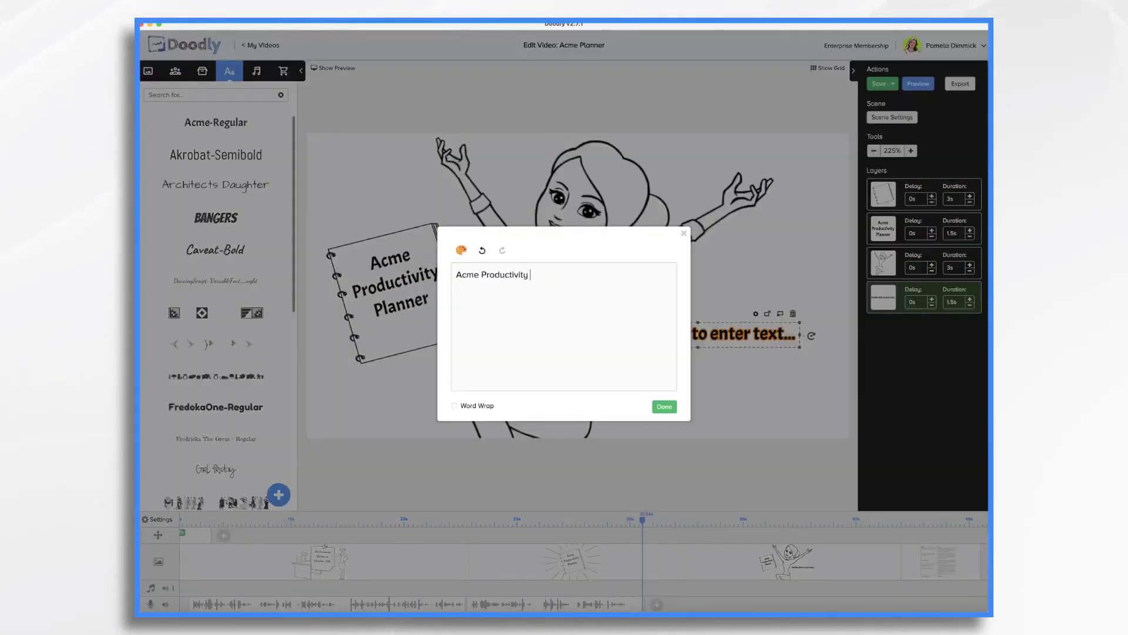
{"action": "left_click", "coordinate": [531, 275]}
{"action": "key", "text": "BackSpace"}
{"action": "left_click", "coordinate": [481, 275]}
{"action": "key", "text": "BackSpace"}
{"action": "left_click", "coordinate": [457, 275]}
{"action": "type", "text": "www."}
{"action": "left_click", "coordinate": [664, 406]}
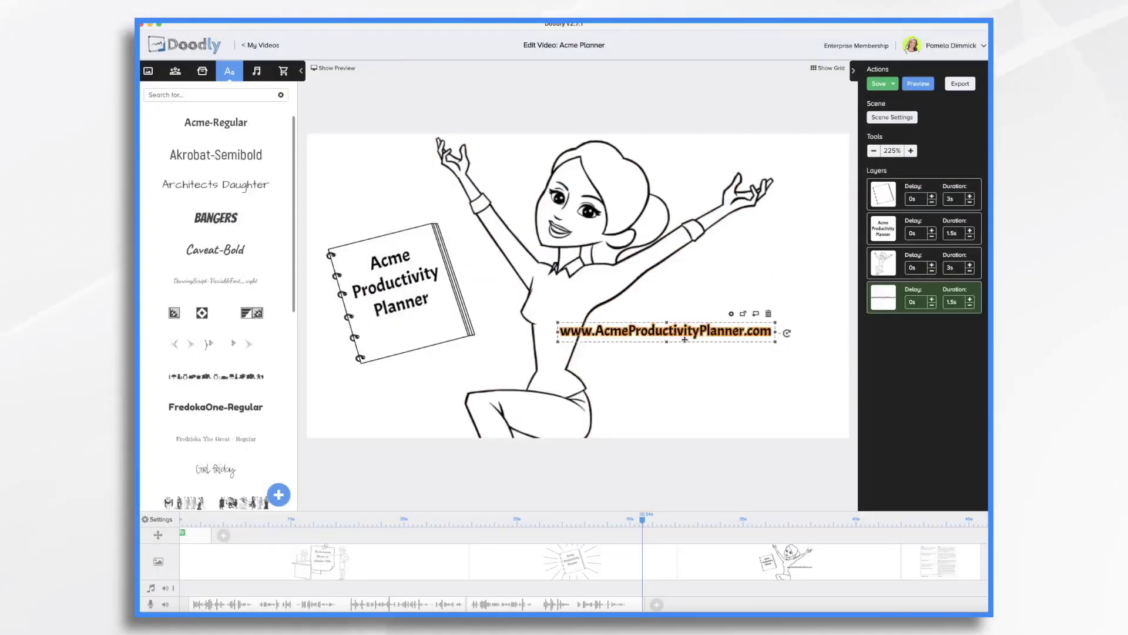
Add a second Acme-Regular text 'Get Yours Now' and position it above the website address
{"action": "left_click_drag", "start_coordinate": [216, 122], "coordinate": [600, 266]}
{"action": "type", "text": "Get Yours Now"}
{"action": "left_click", "coordinate": [664, 407]}
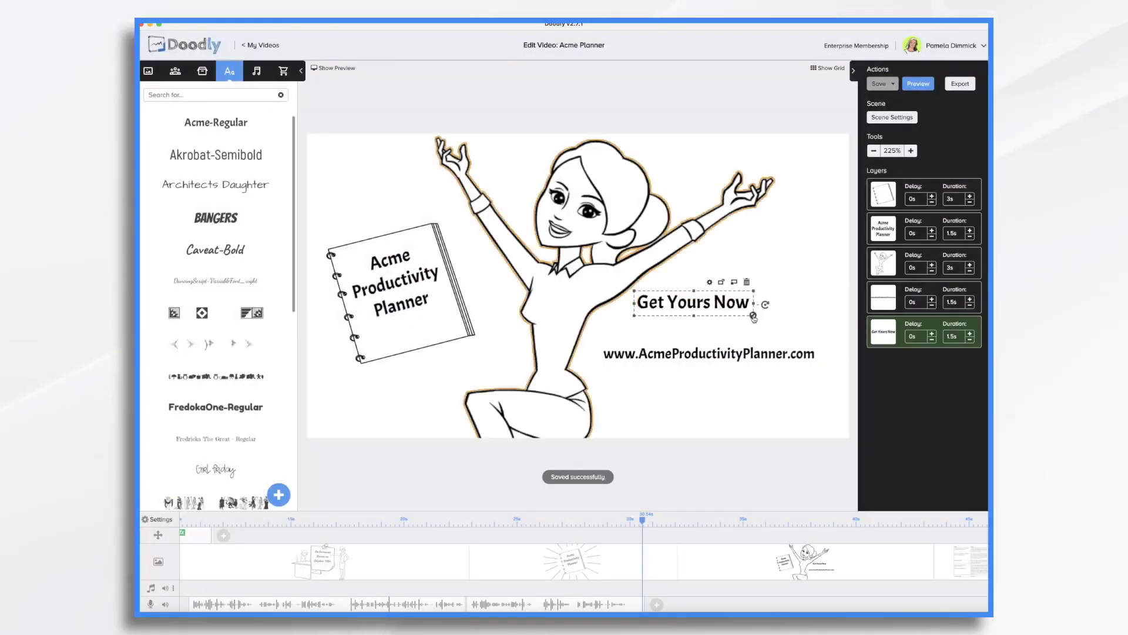
{"action": "left_click_drag", "start_coordinate": [693, 301], "coordinate": [725, 334]}
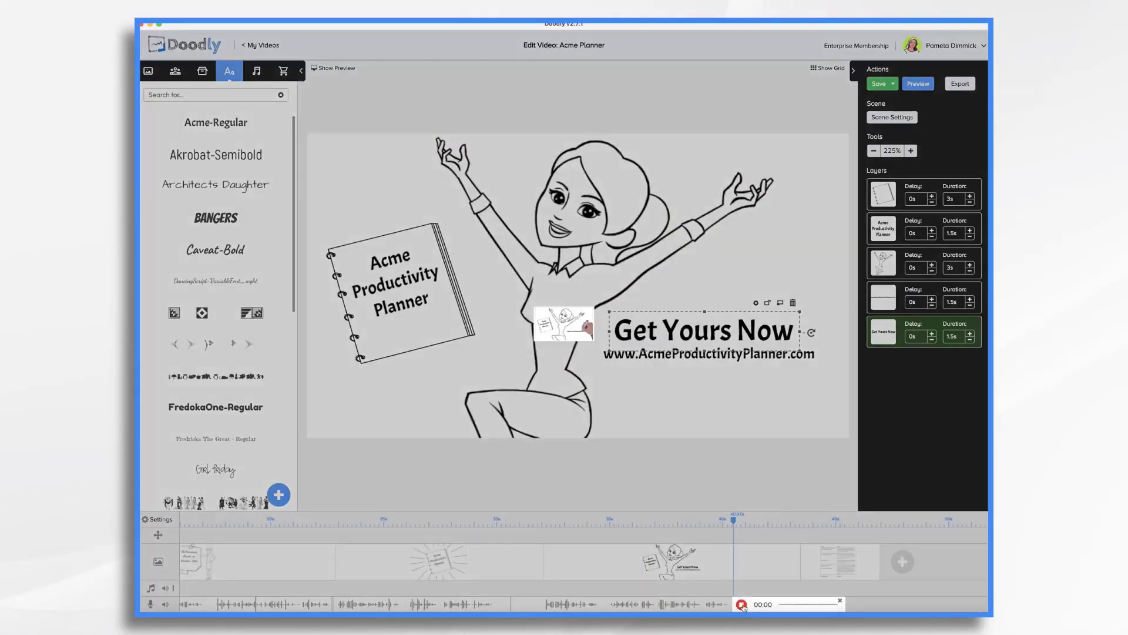
Start recording a voice narration as the preview plays from the call-to-action scene
{"action": "left_click", "coordinate": [742, 604]}
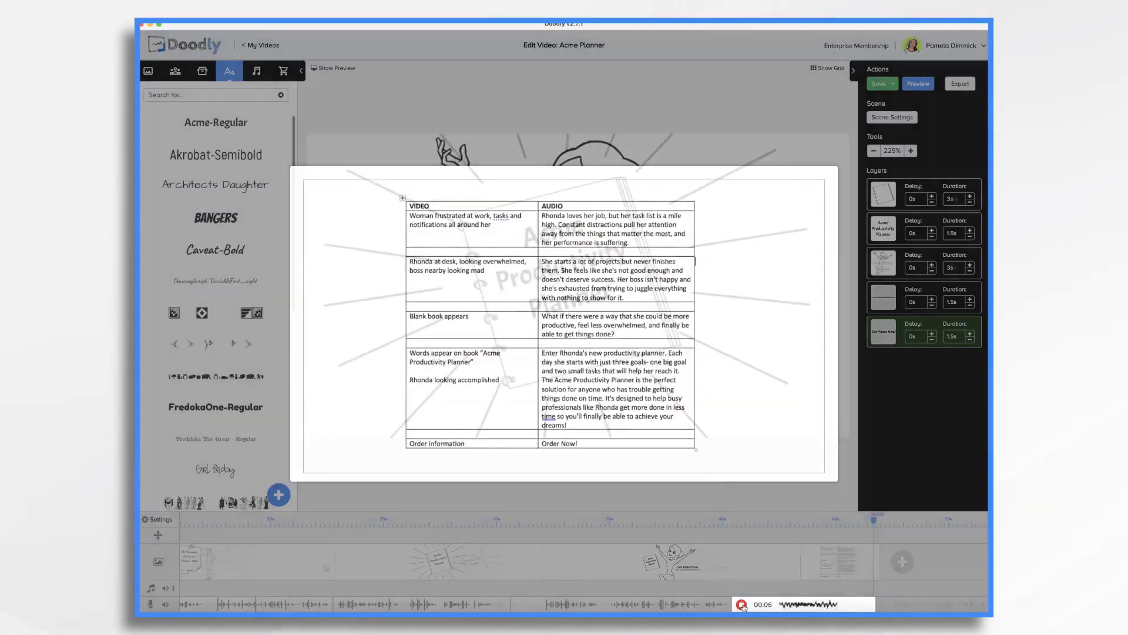
Stop the recording and set the sunburst planner scene's exit animation to None
{"action": "left_click", "coordinate": [742, 604]}
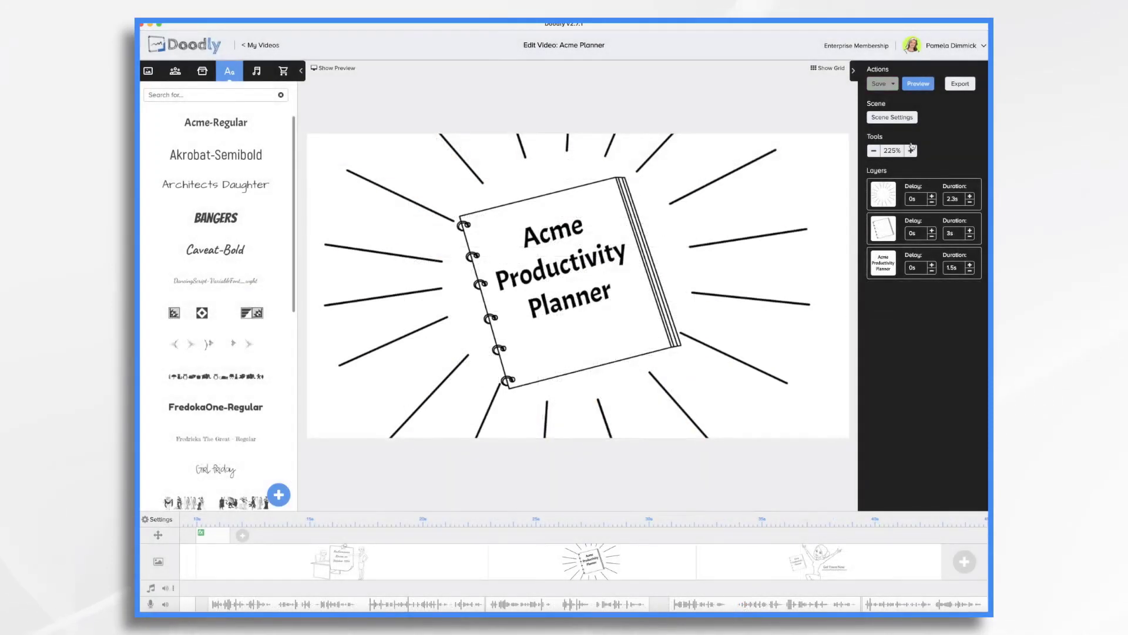
{"action": "left_click", "coordinate": [894, 117]}
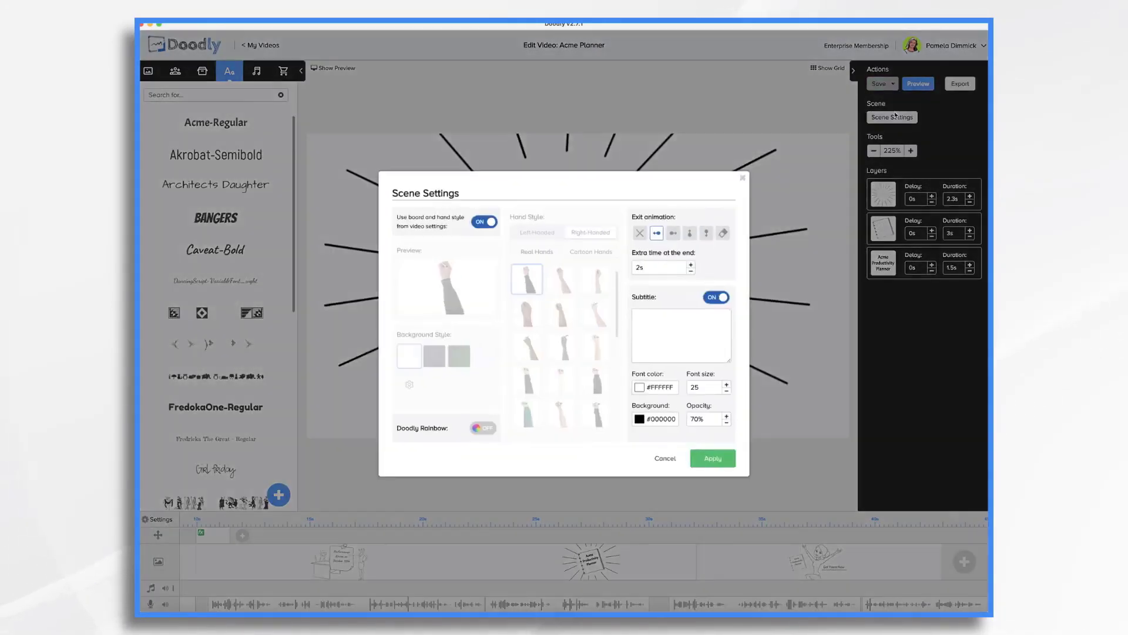
{"action": "left_click", "coordinate": [641, 234]}
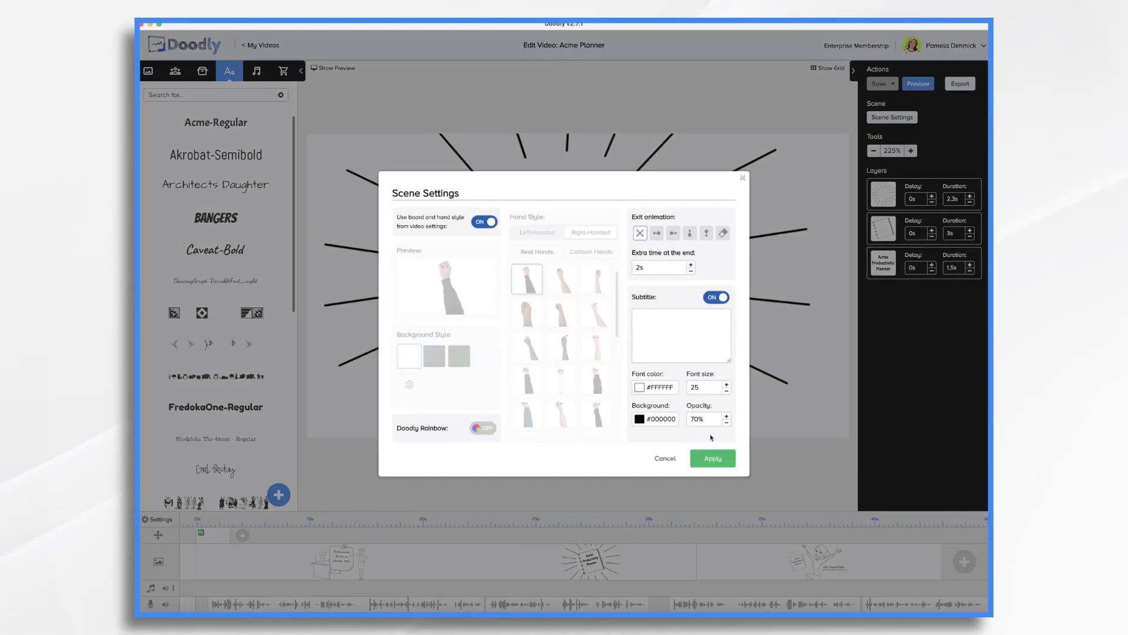
{"action": "left_click", "coordinate": [712, 461]}
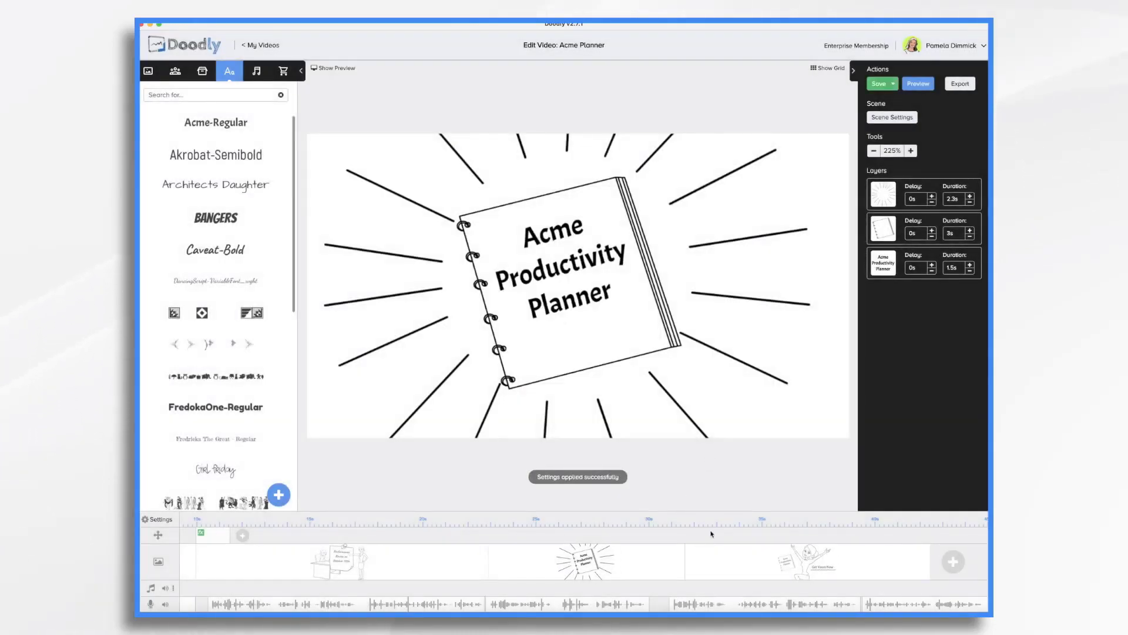
{"action": "left_click", "coordinate": [765, 558]}
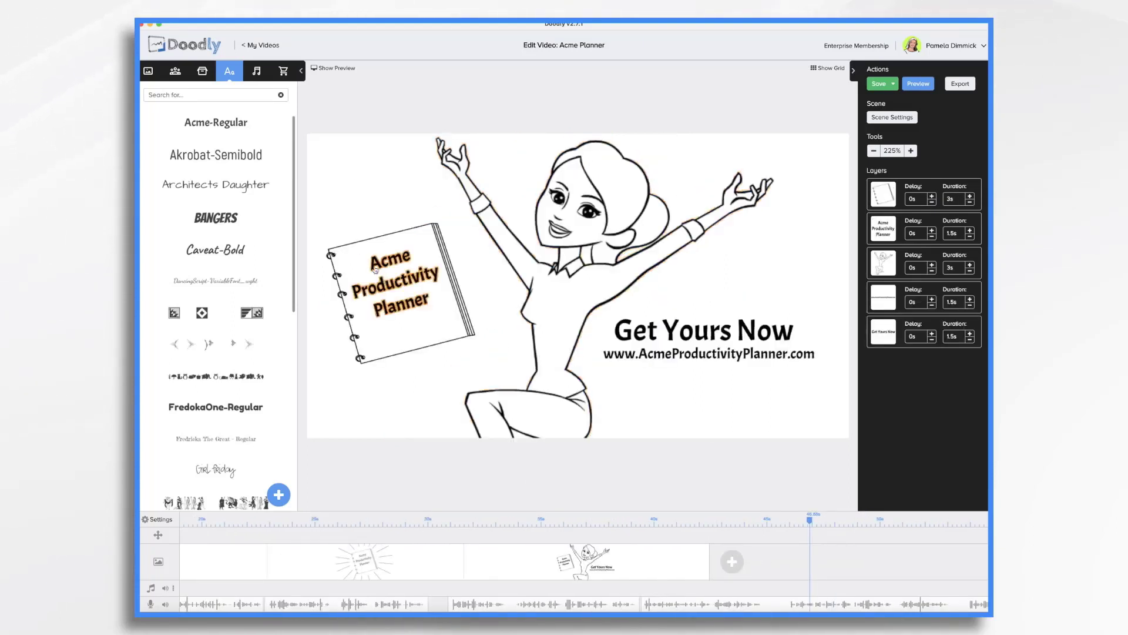
In the Get Yours Now scene, set the notebook and title layers' durations to 0 s
{"action": "left_click", "coordinate": [430, 557]}
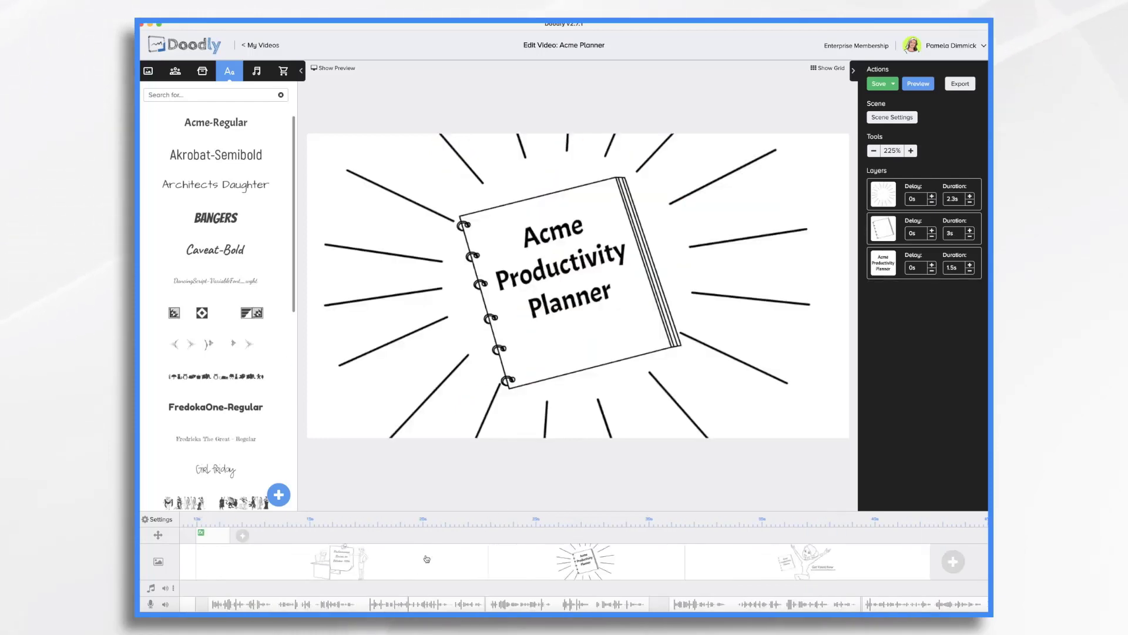
{"action": "left_click", "coordinate": [738, 557]}
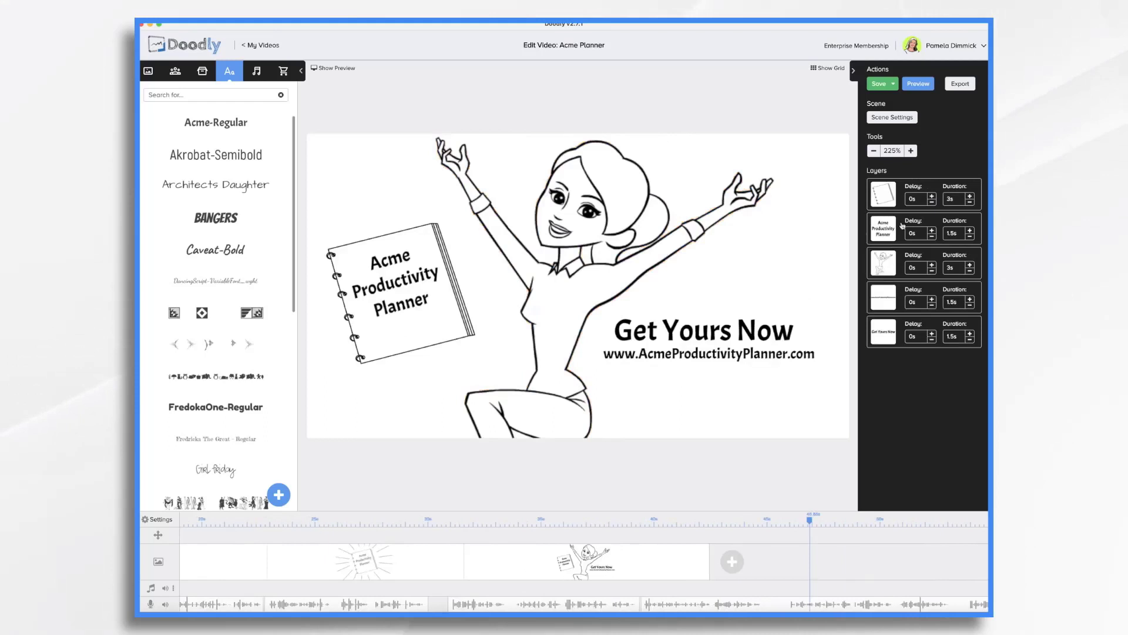
{"action": "left_click", "coordinate": [960, 201]}
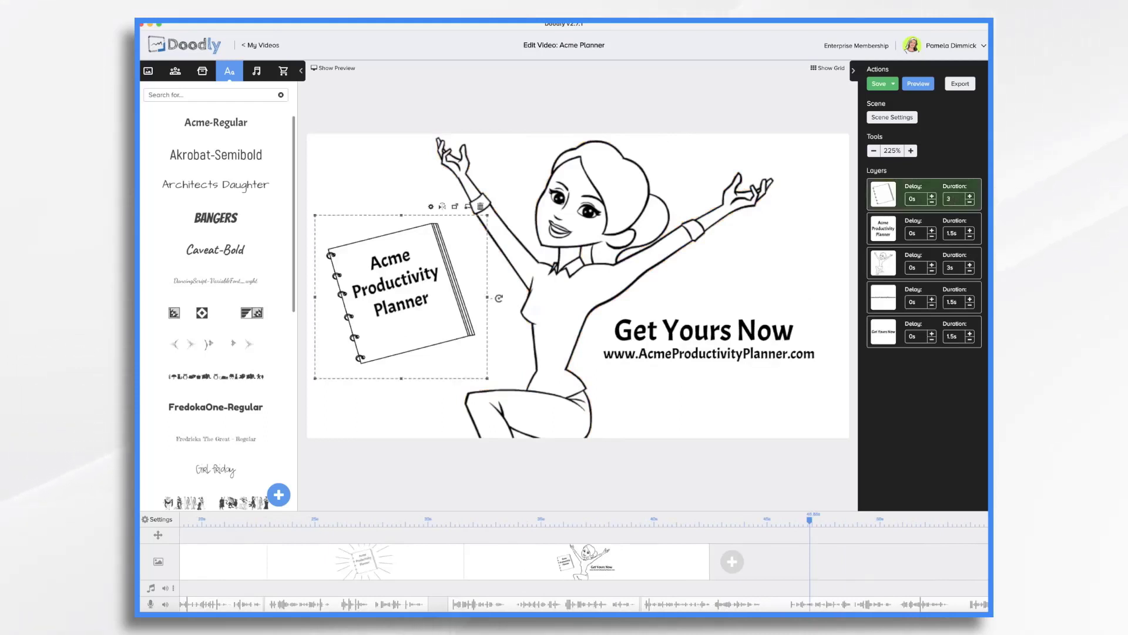
{"action": "key", "text": "Return"}
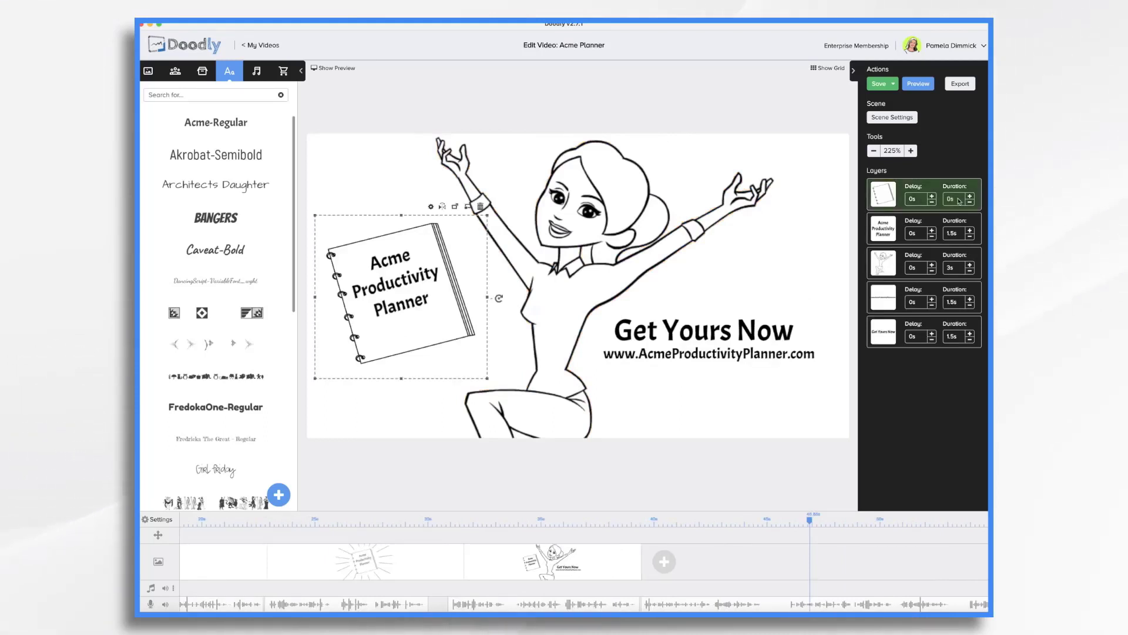
{"action": "left_click", "coordinate": [958, 234]}
{"action": "type", "text": "0"}
{"action": "key", "text": "Return"}
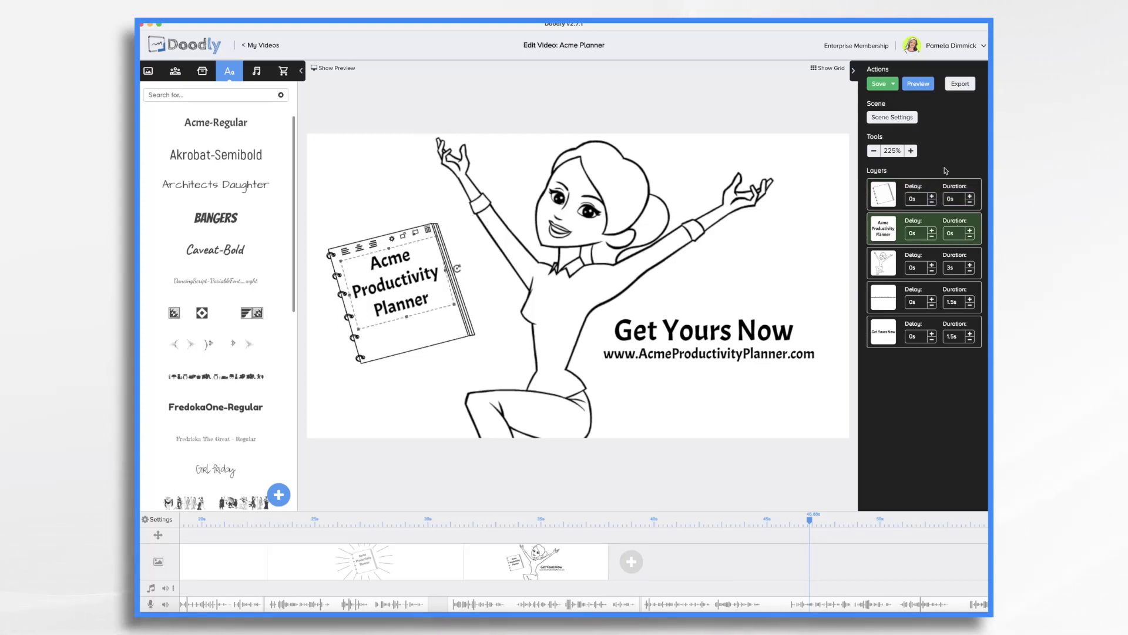
{"action": "left_click", "coordinate": [394, 574]}
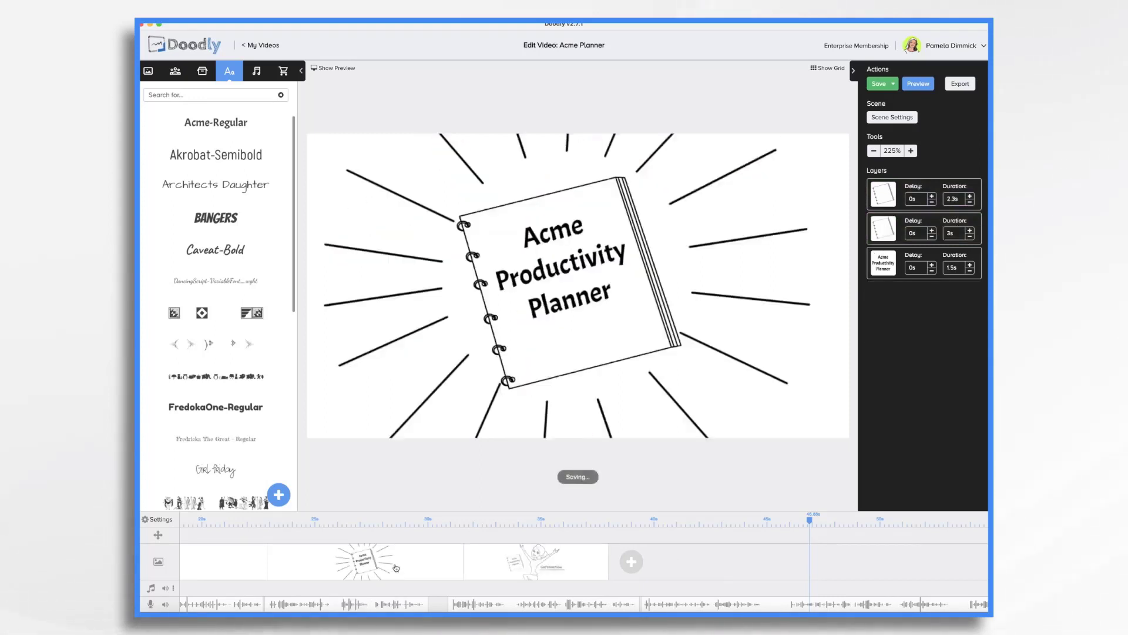
Select the planner book and sunburst drawings, then switch to the Get Yours Now scene
{"action": "left_click", "coordinate": [451, 377]}
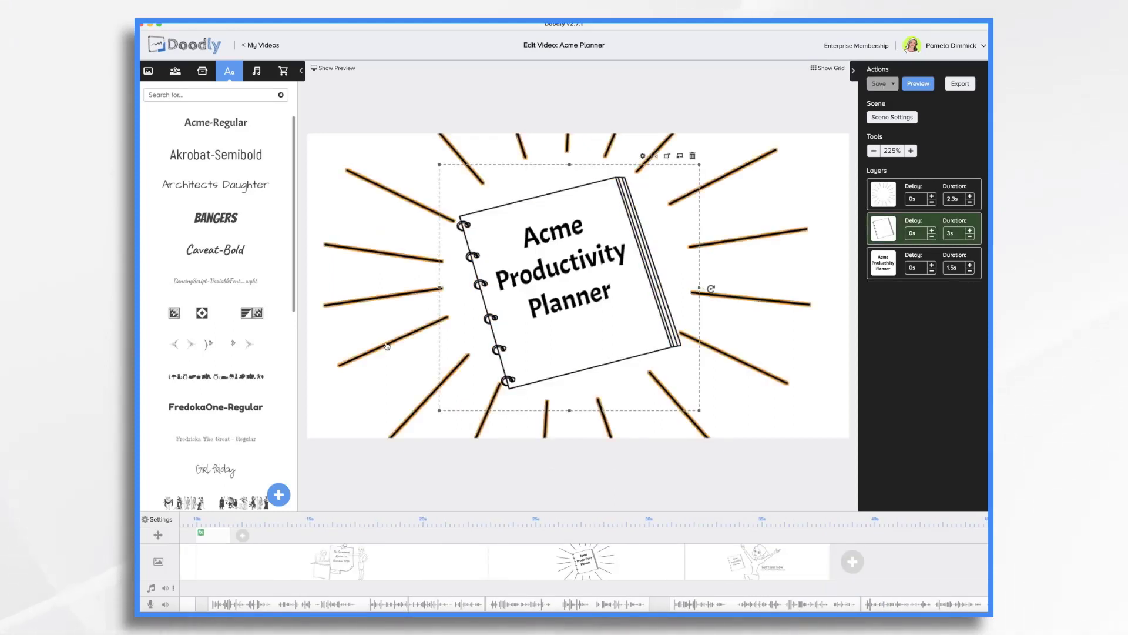
{"action": "left_click", "coordinate": [898, 194]}
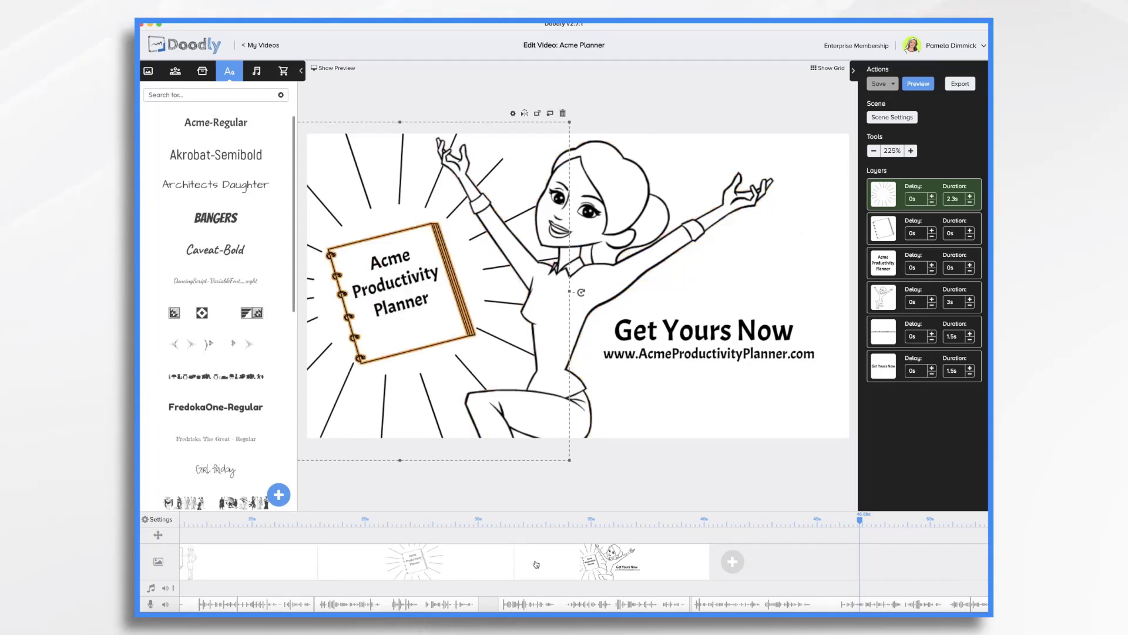
{"action": "left_click", "coordinate": [441, 563]}
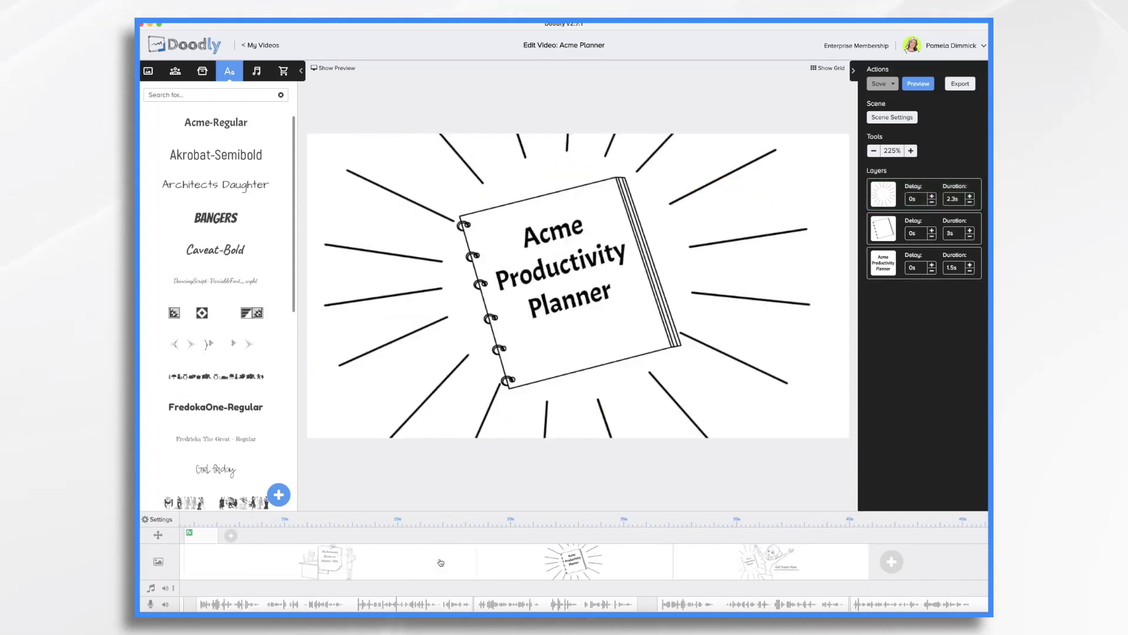
{"action": "left_click", "coordinate": [786, 556]}
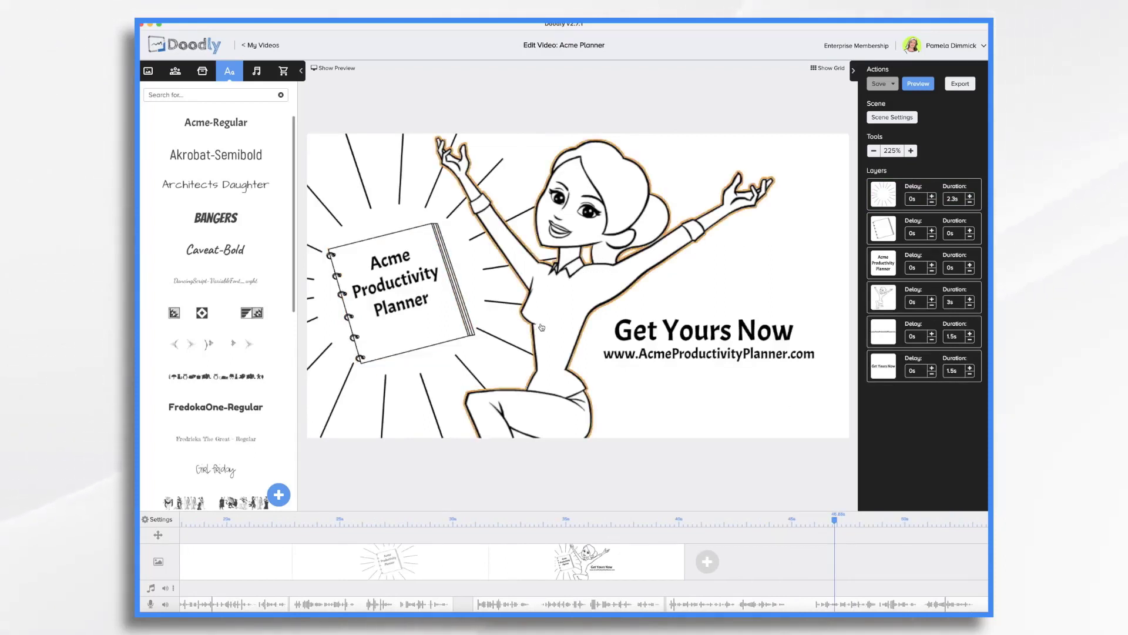
Set the final scene's sunburst layer to a 0s draw duration, then preview the scene
{"action": "left_click", "coordinate": [960, 203]}
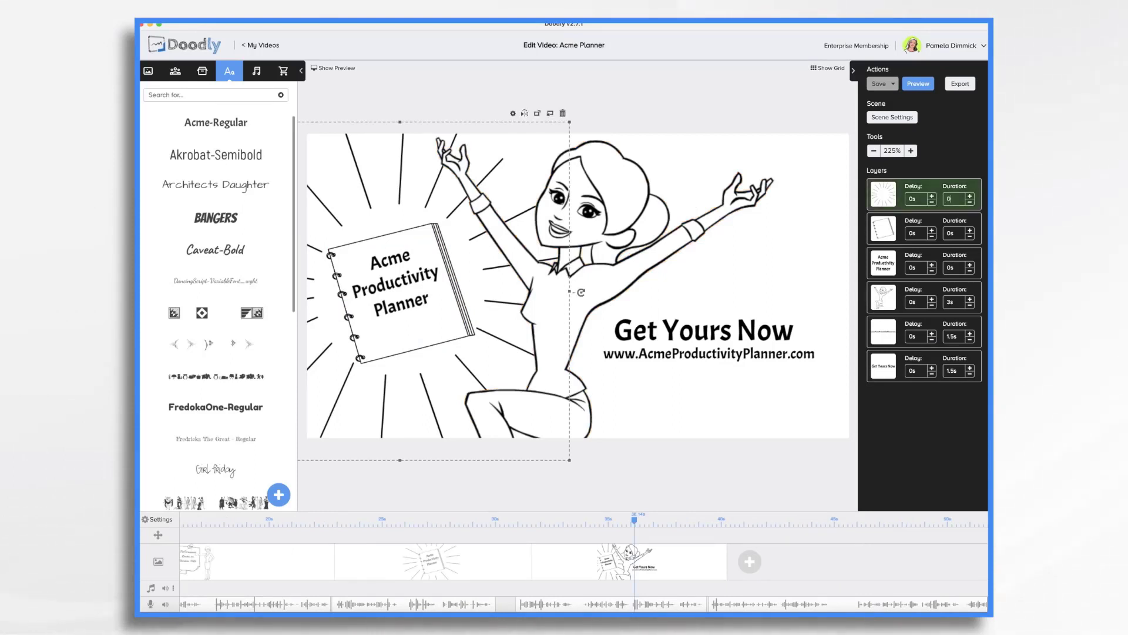
{"action": "key", "text": "Return"}
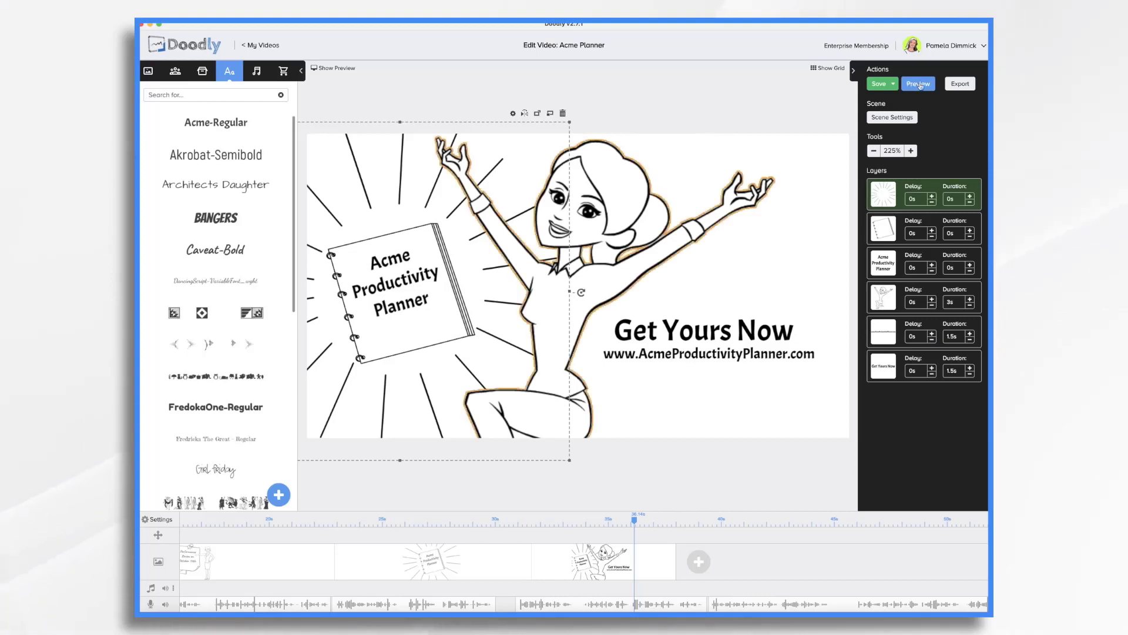
{"action": "left_click", "coordinate": [919, 85]}
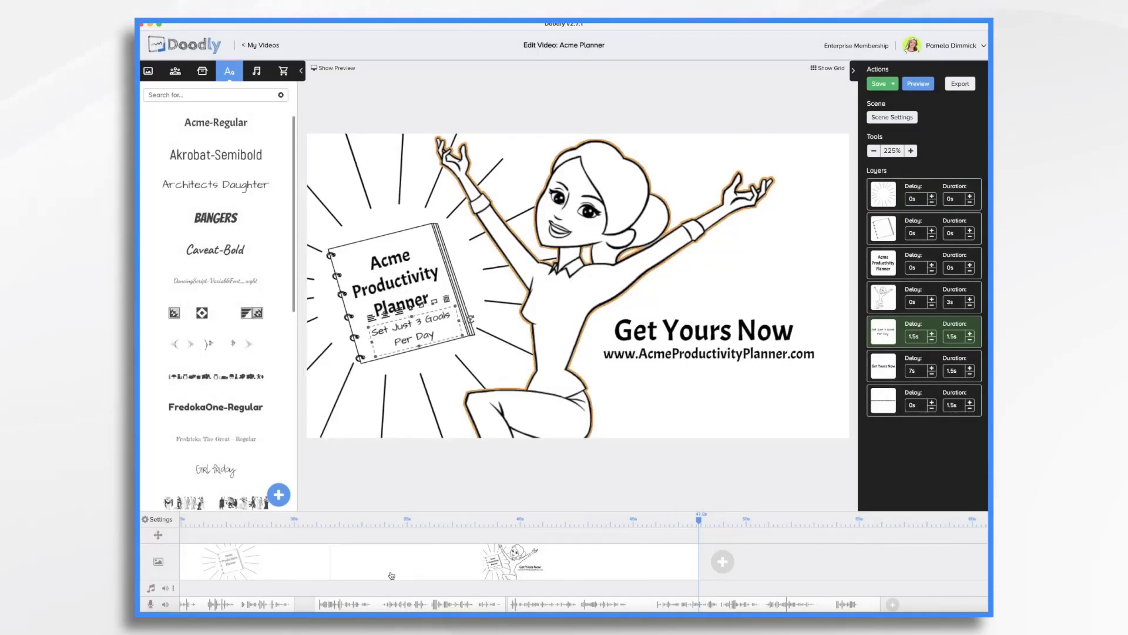
Add a camera effect to the camera track and move it to about 37s
{"action": "scroll", "coordinate": [392, 575], "scroll_direction": "left", "scroll_amount": 10}
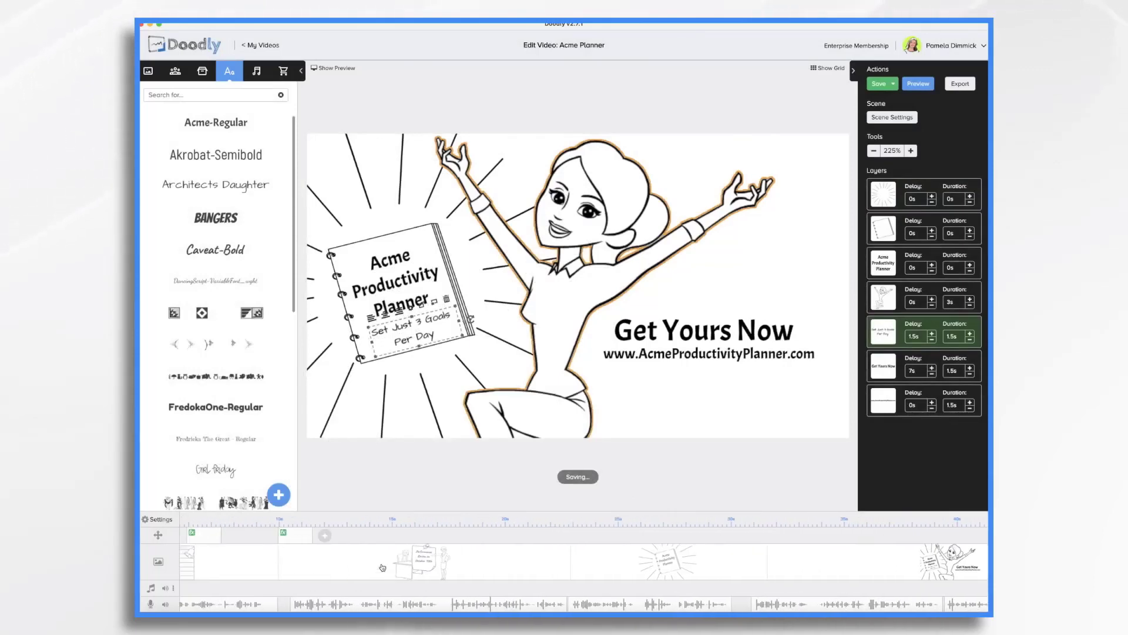
{"action": "left_click", "coordinate": [325, 537]}
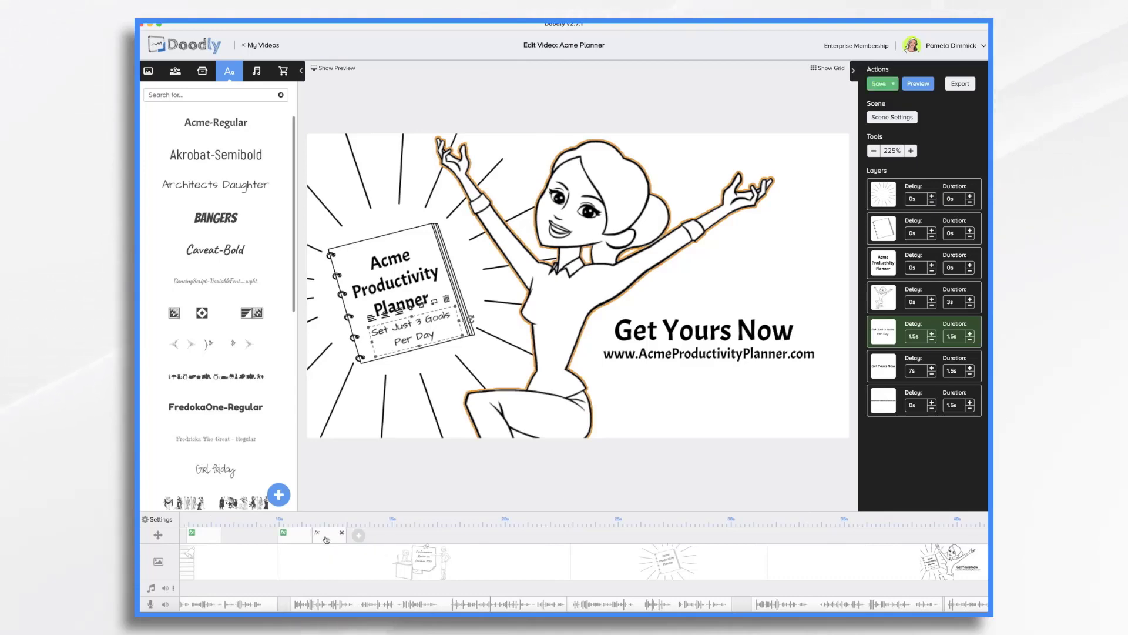
{"action": "left_click_drag", "start_coordinate": [326, 538], "coordinate": [905, 532]}
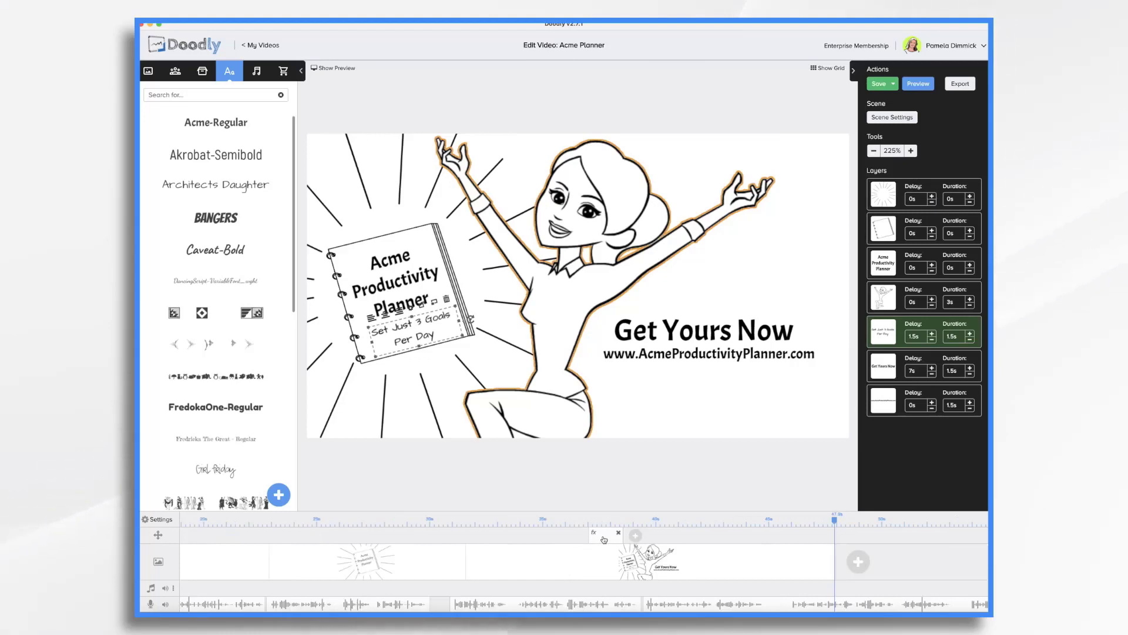
Frame the effect's end view tightly on the planner book, apply it, and save
{"action": "left_click", "coordinate": [604, 539]}
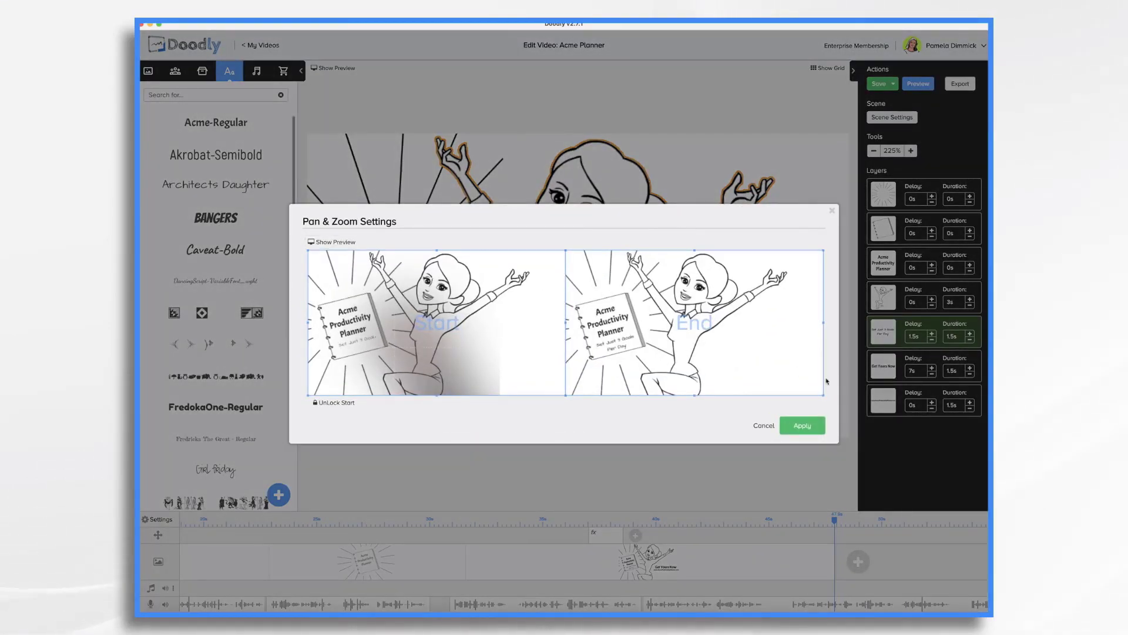
{"action": "left_click_drag", "start_coordinate": [823, 397], "coordinate": [678, 329]}
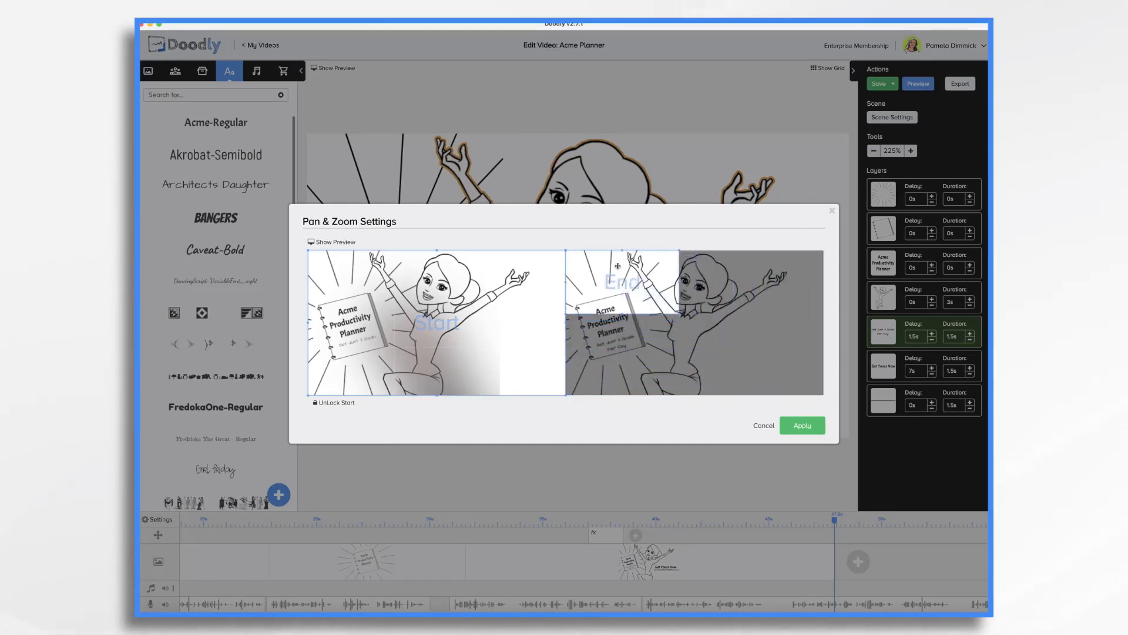
{"action": "left_click_drag", "start_coordinate": [618, 274], "coordinate": [617, 319]}
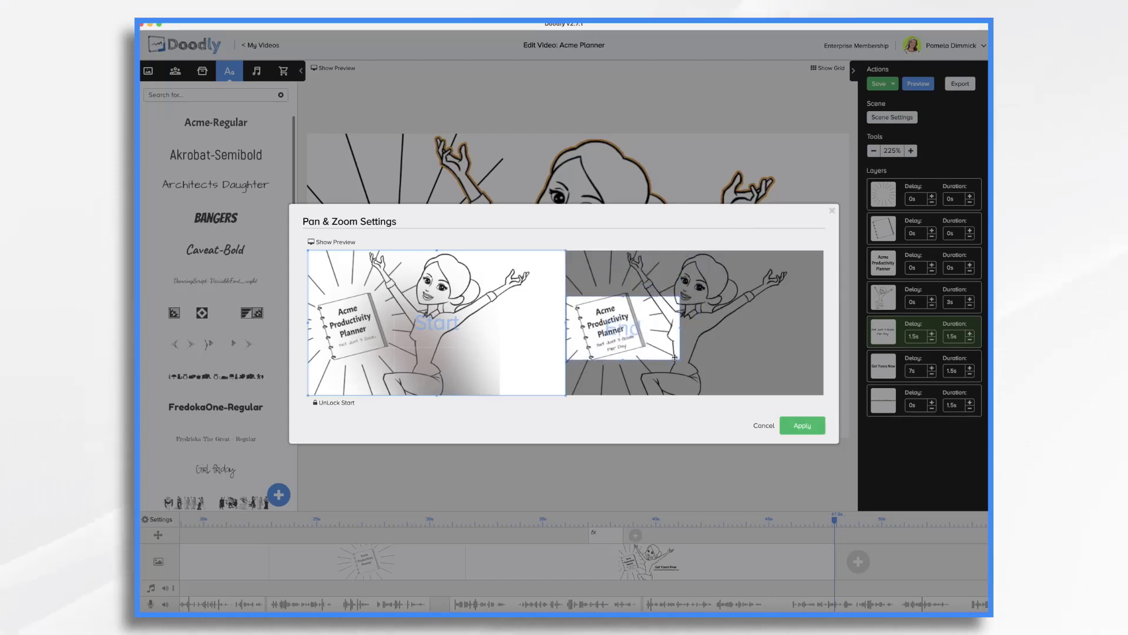
{"action": "left_click_drag", "start_coordinate": [680, 357], "coordinate": [659, 353]}
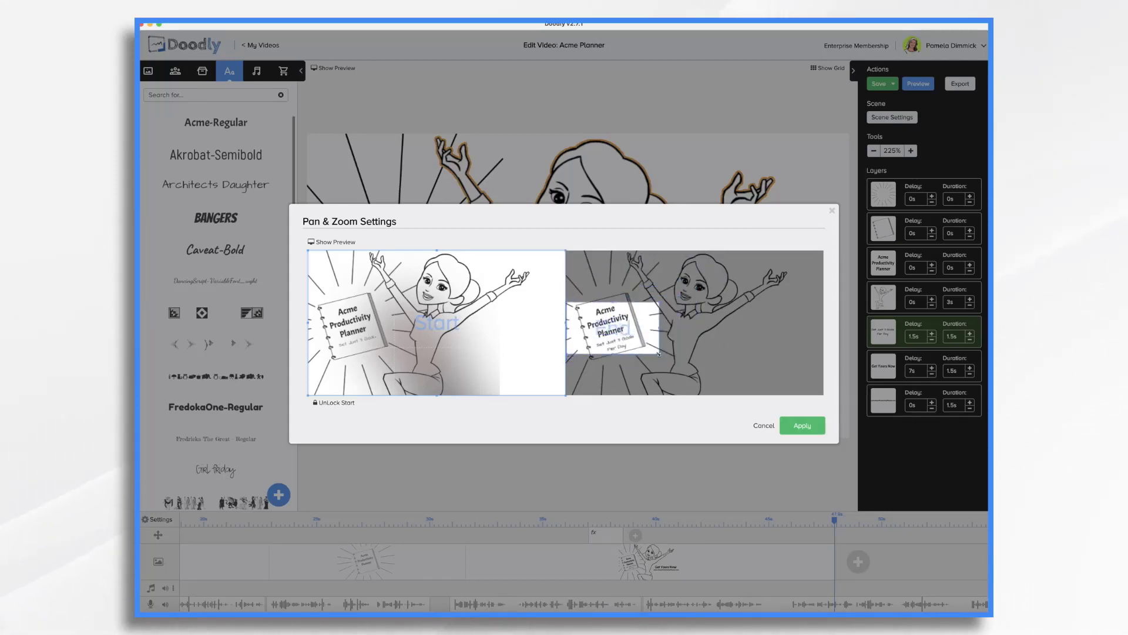
{"action": "left_click", "coordinate": [800, 425]}
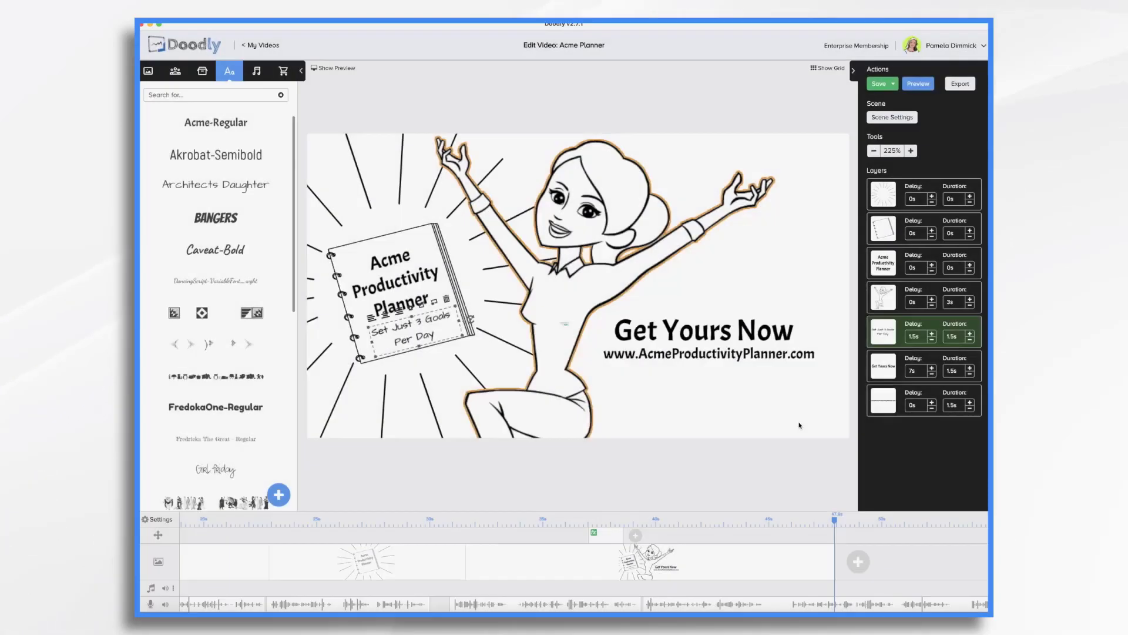
{"action": "key", "text": "super+s"}
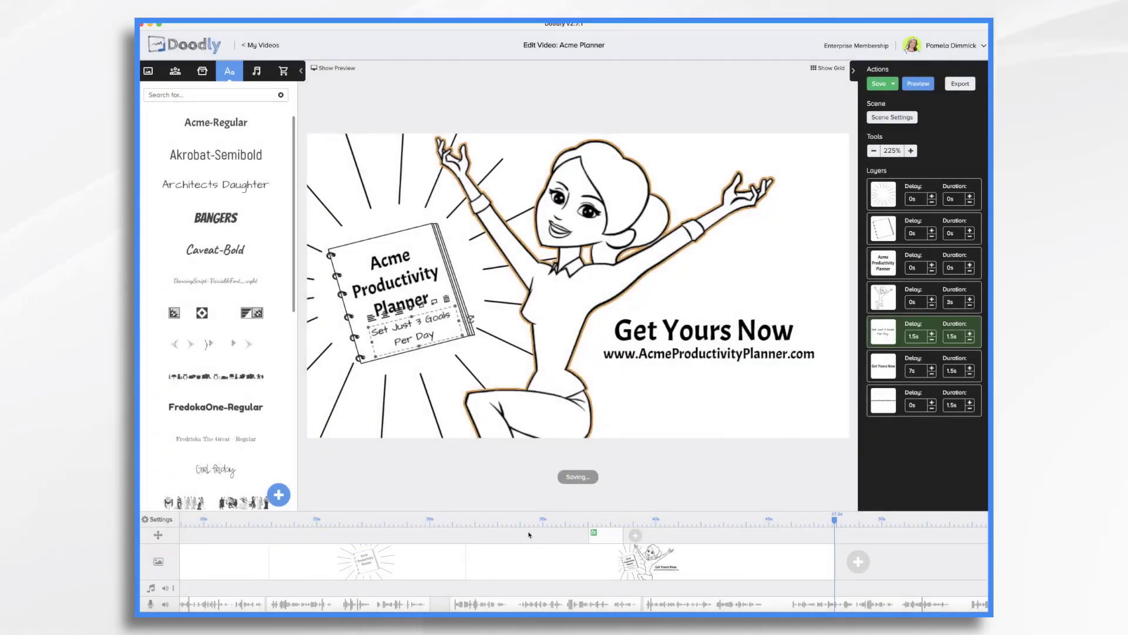
Show the side-by-side preview and set the playhead to about 33s
{"action": "left_click", "coordinate": [608, 537]}
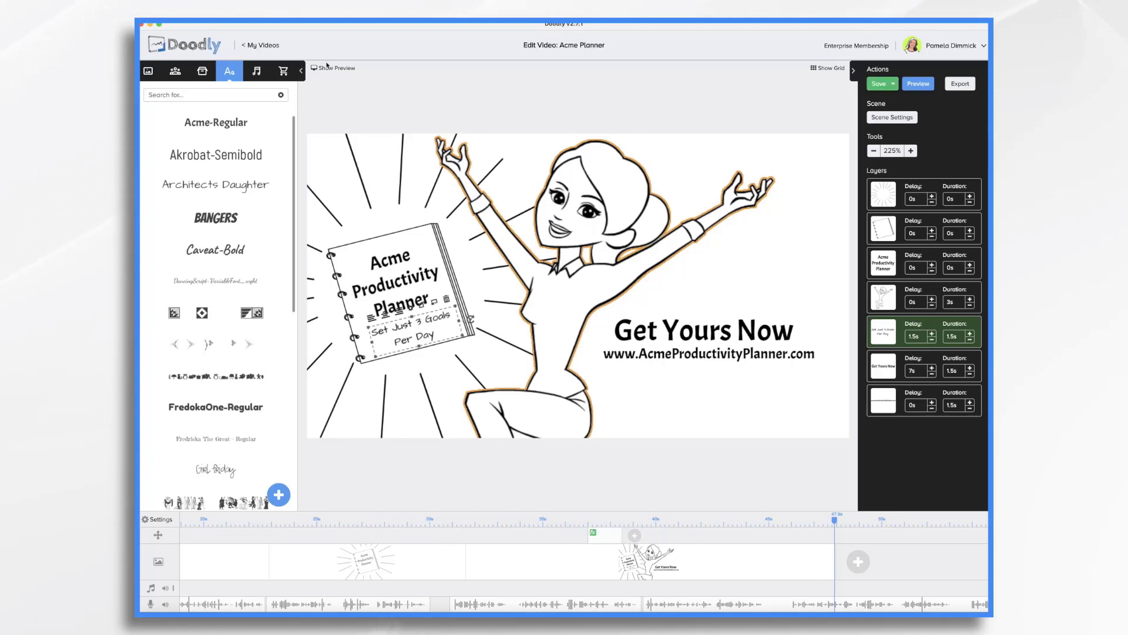
{"action": "left_click", "coordinate": [335, 68]}
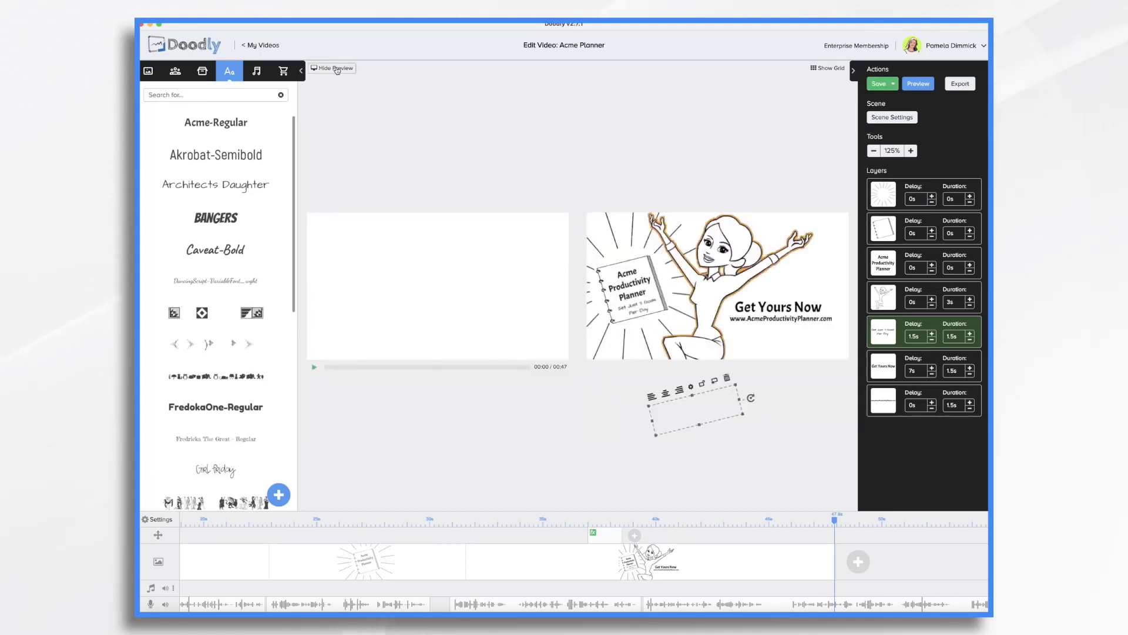
{"action": "left_click", "coordinate": [547, 517]}
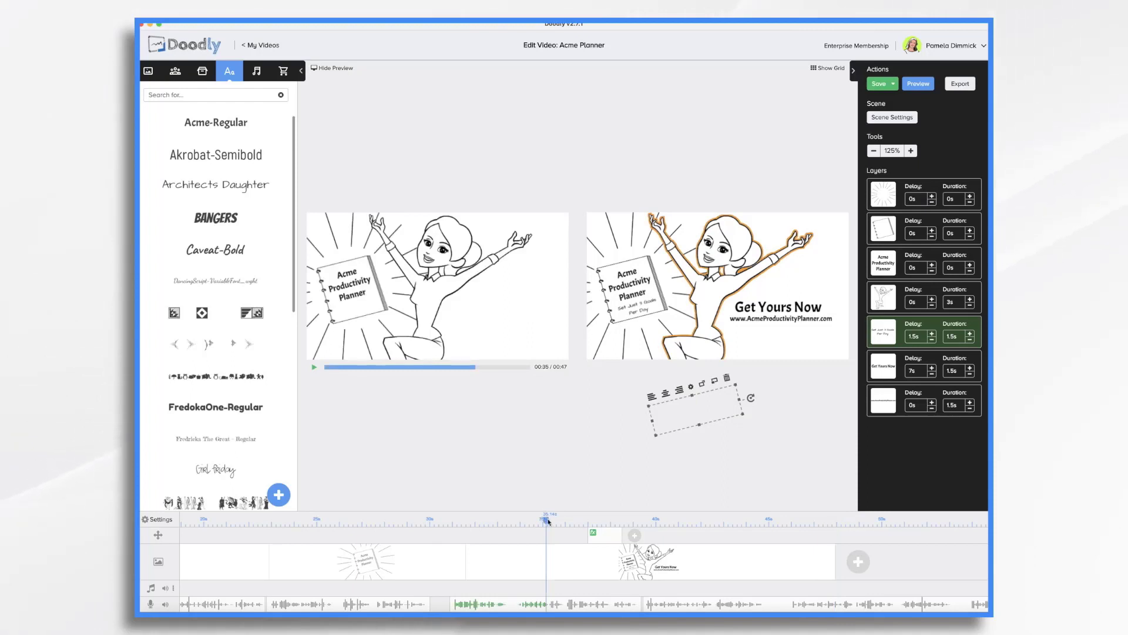
{"action": "mouse_move", "coordinate": [548, 521]}
{"action": "left_mouse_down"}
{"action": "mouse_move", "coordinate": [482, 520]}
{"action": "mouse_move", "coordinate": [593, 521]}
{"action": "mouse_move", "coordinate": [524, 524]}
{"action": "mouse_move", "coordinate": [577, 520]}
{"action": "mouse_move", "coordinate": [567, 521]}
{"action": "left_mouse_up"}
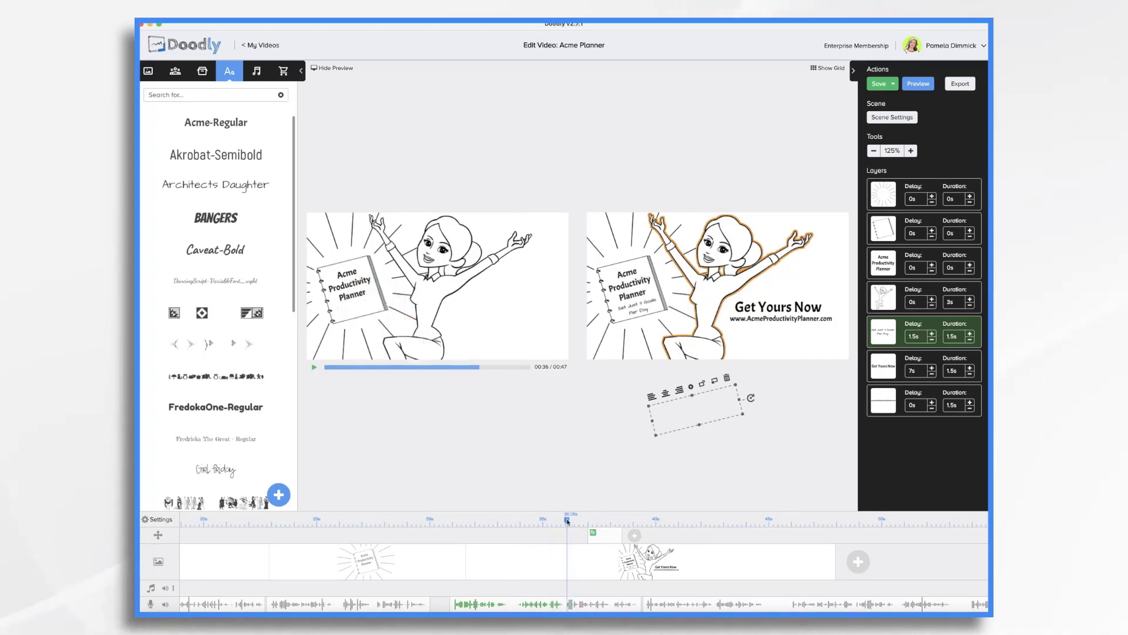
Move the planner zoom to the playhead and play it in the preview
{"action": "mouse_move", "coordinate": [603, 539]}
{"action": "left_click_drag", "start_coordinate": [602, 538], "coordinate": [595, 540]}
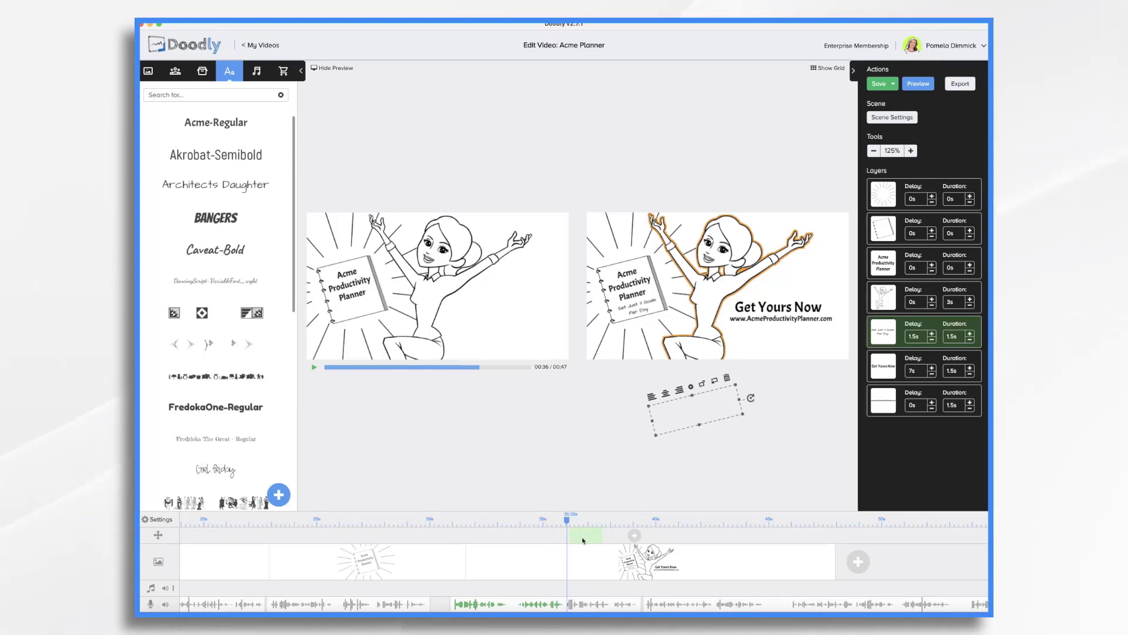
{"action": "left_click_drag", "start_coordinate": [574, 526], "coordinate": [566, 525]}
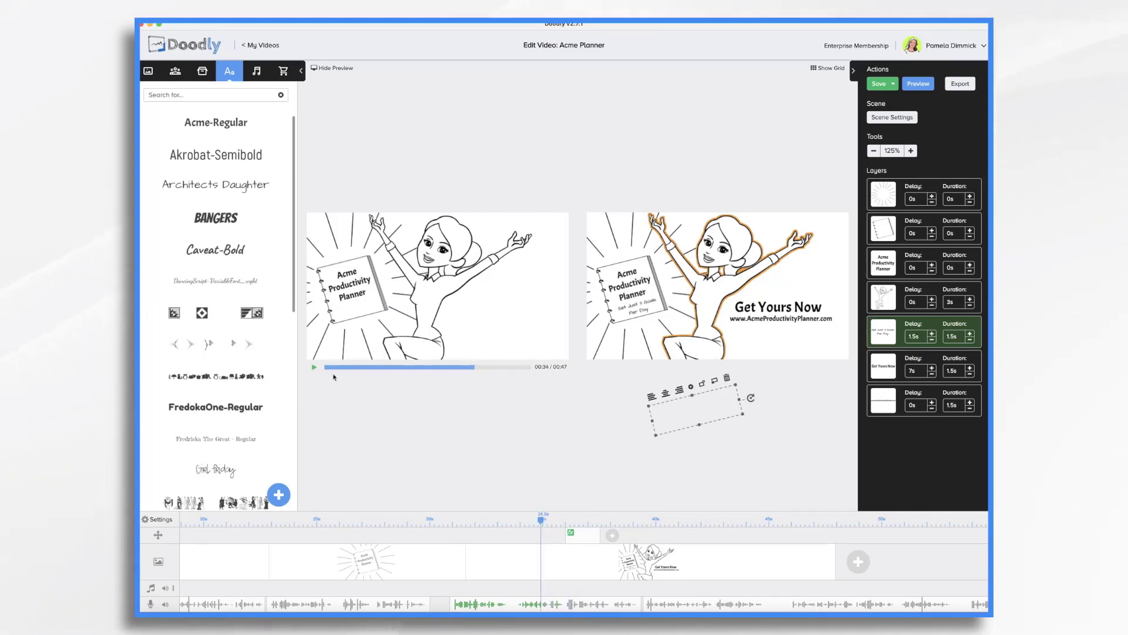
{"action": "left_click", "coordinate": [315, 370]}
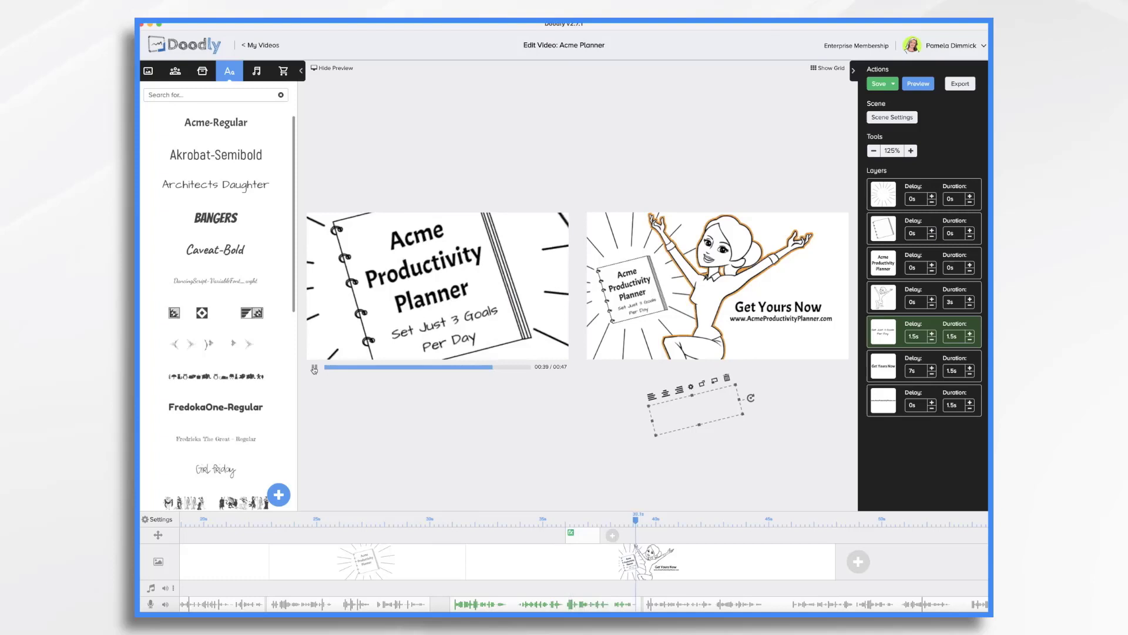
Add a camera move after the planner zoom with its end framed on the woman's face
{"action": "left_click", "coordinate": [613, 537]}
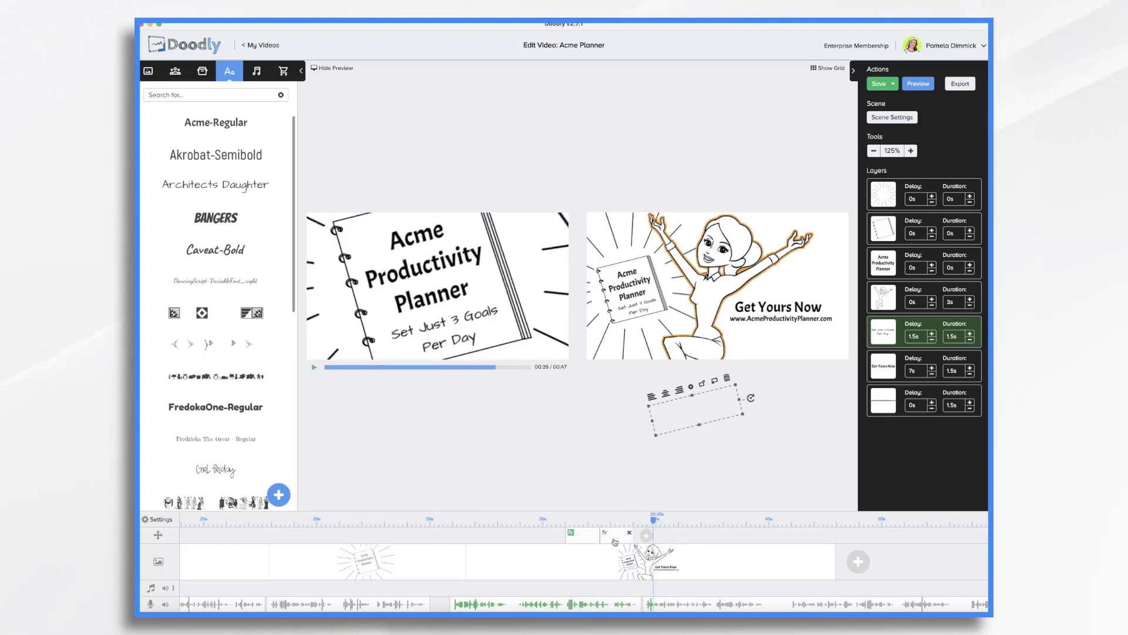
{"action": "left_click_drag", "start_coordinate": [615, 542], "coordinate": [693, 538]}
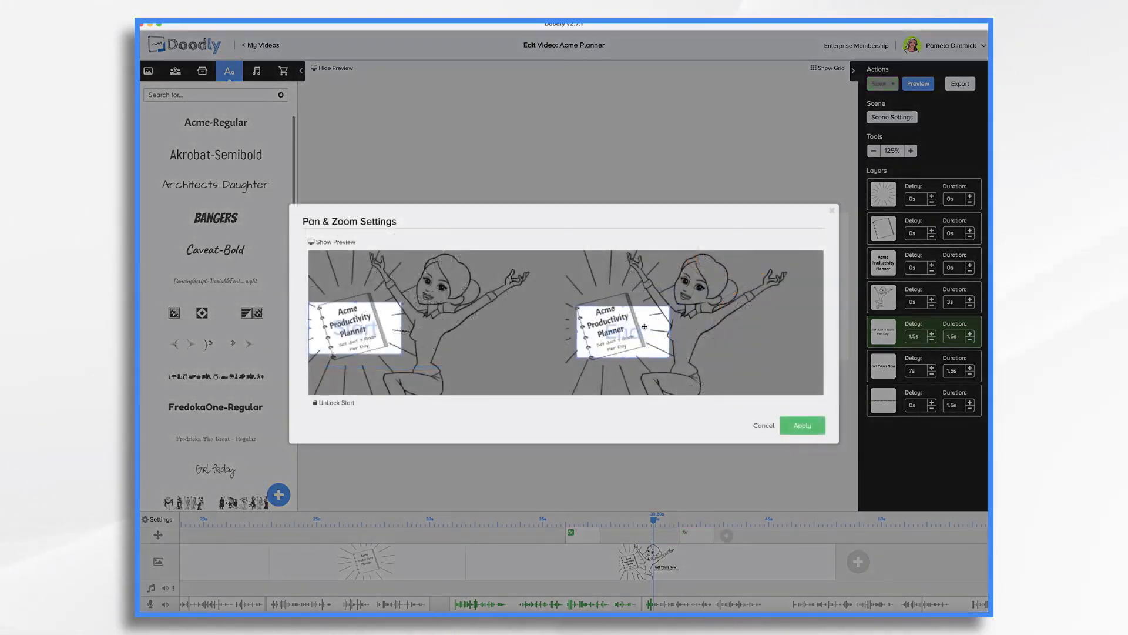
{"action": "left_click_drag", "start_coordinate": [644, 326], "coordinate": [718, 281]}
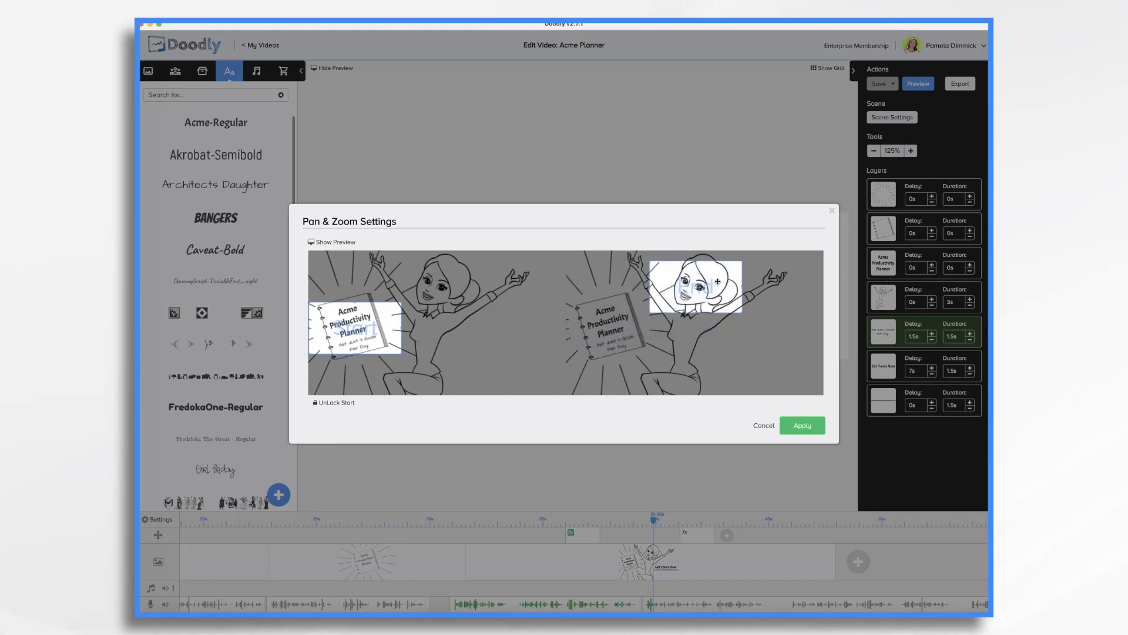
{"action": "left_click", "coordinate": [804, 426]}
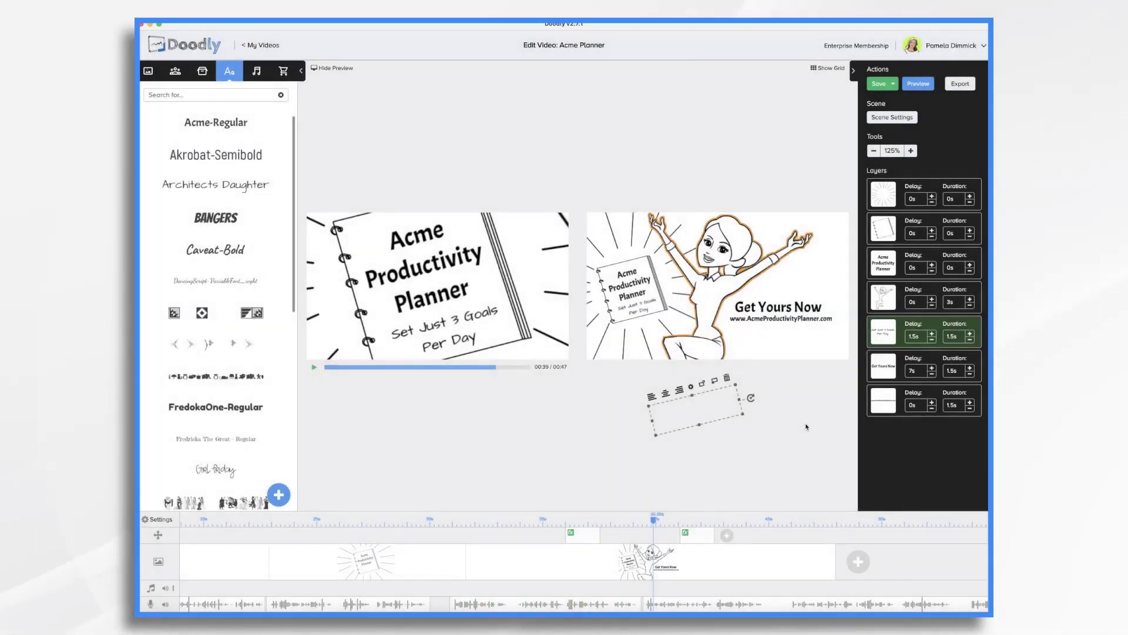
Add another camera move whose end view pulls back from the woman's face
{"action": "left_click", "coordinate": [728, 536]}
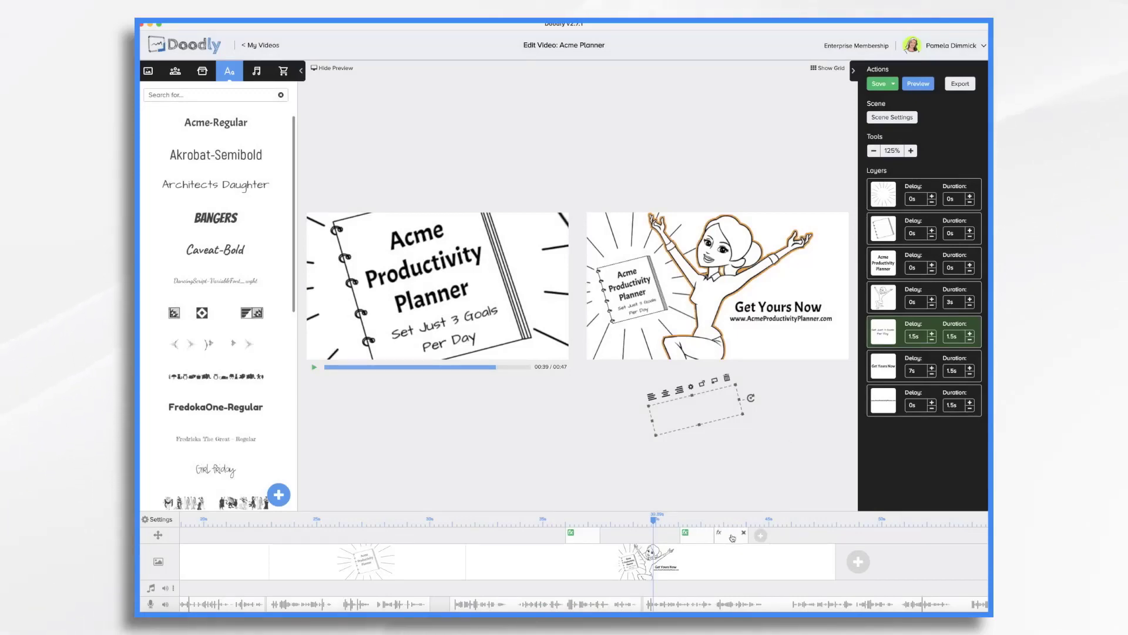
{"action": "left_click", "coordinate": [732, 537]}
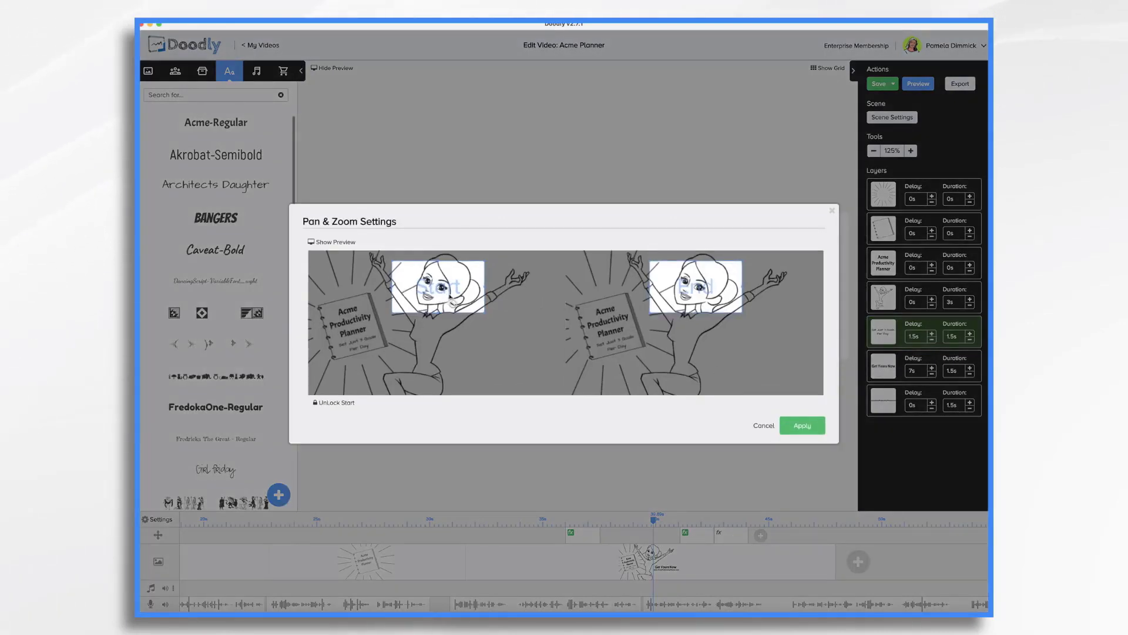
{"action": "left_click_drag", "start_coordinate": [698, 290], "coordinate": [596, 277]}
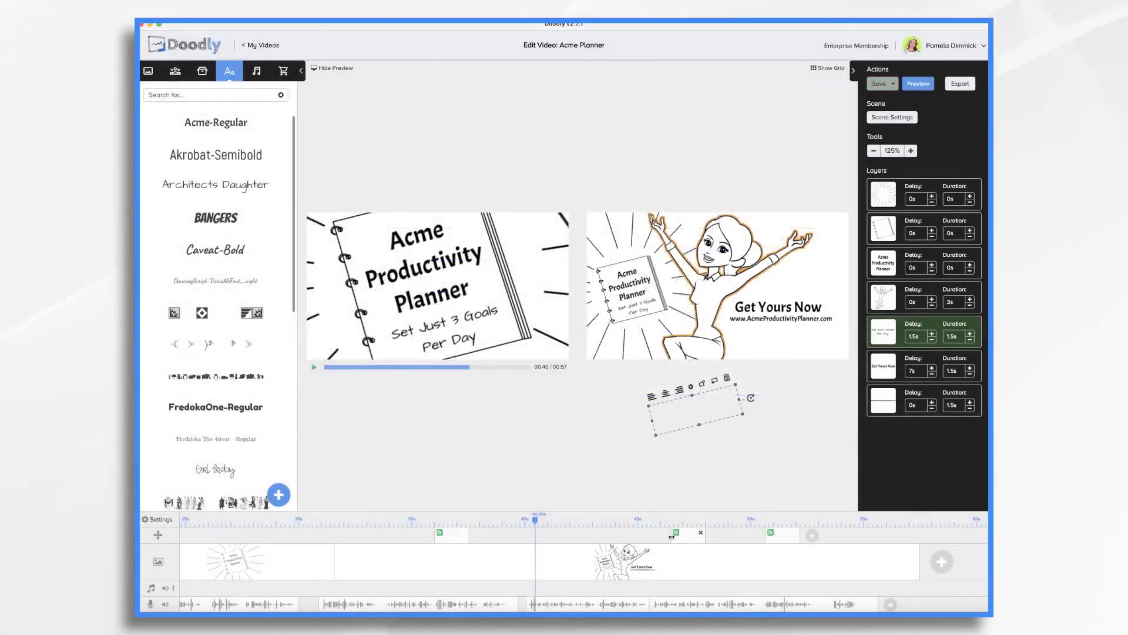
Lengthen that move, shift it slightly earlier, and play the preview to 00:57
{"action": "left_click_drag", "start_coordinate": [672, 536], "coordinate": [551, 537]}
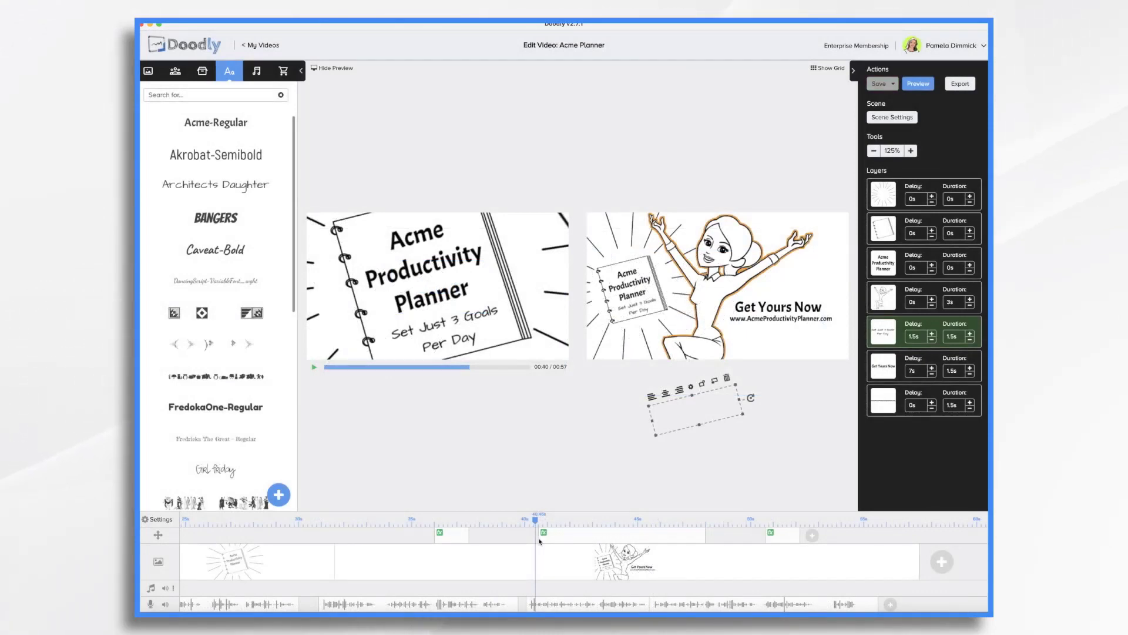
{"action": "left_click_drag", "start_coordinate": [620, 537], "coordinate": [595, 537]}
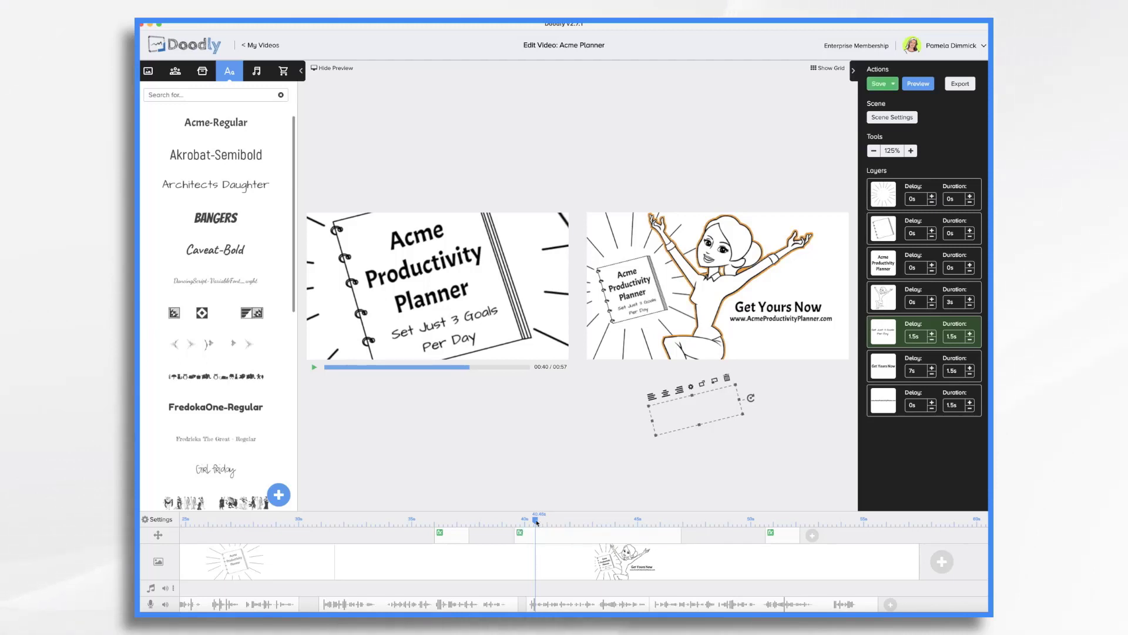
{"action": "left_click", "coordinate": [315, 367]}
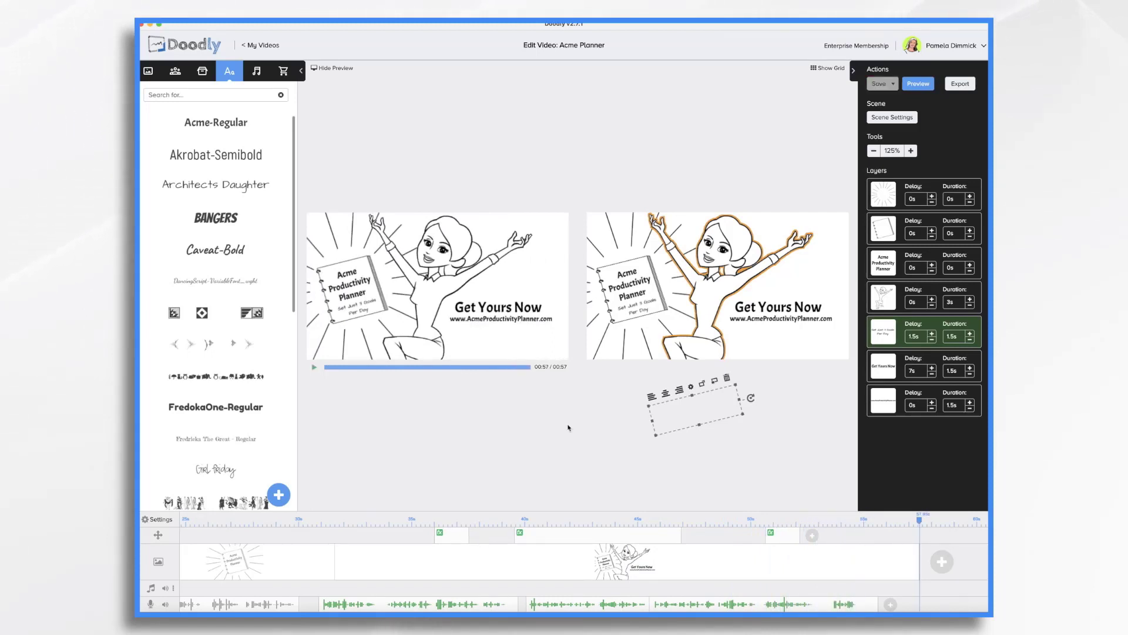
Drag 'Be Home' from the Sounds music category onto the background music lane
{"action": "left_click", "coordinate": [257, 70]}
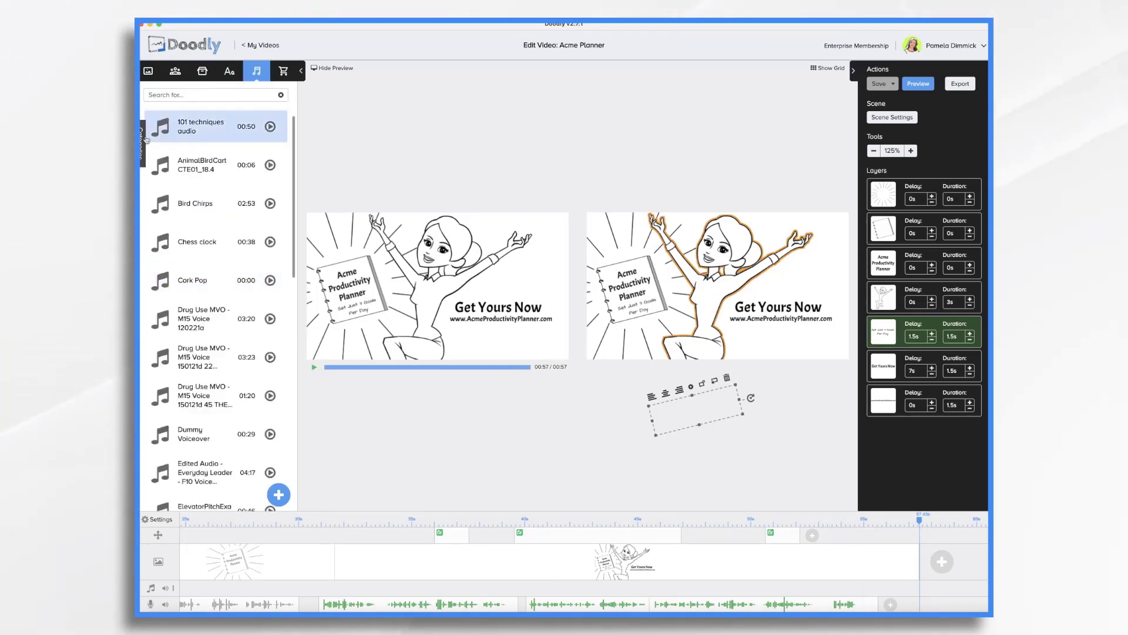
{"action": "left_click", "coordinate": [144, 139]}
{"action": "left_click", "coordinate": [147, 169]}
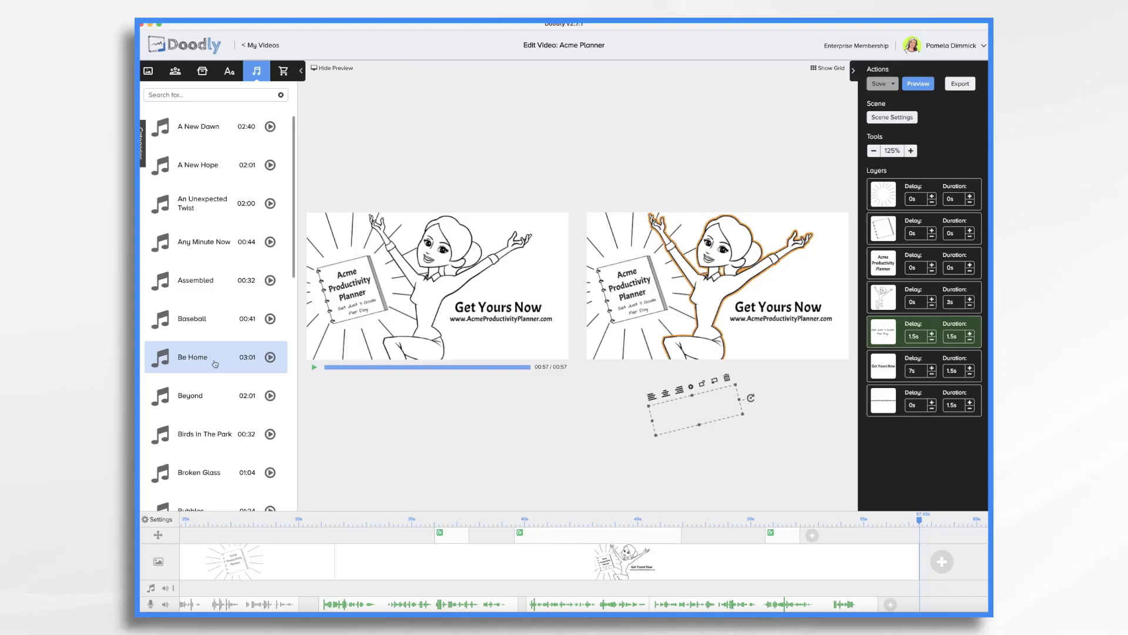
{"action": "left_click_drag", "start_coordinate": [215, 364], "coordinate": [273, 591]}
{"action": "scroll", "coordinate": [285, 572], "scroll_direction": "left", "scroll_amount": 5}
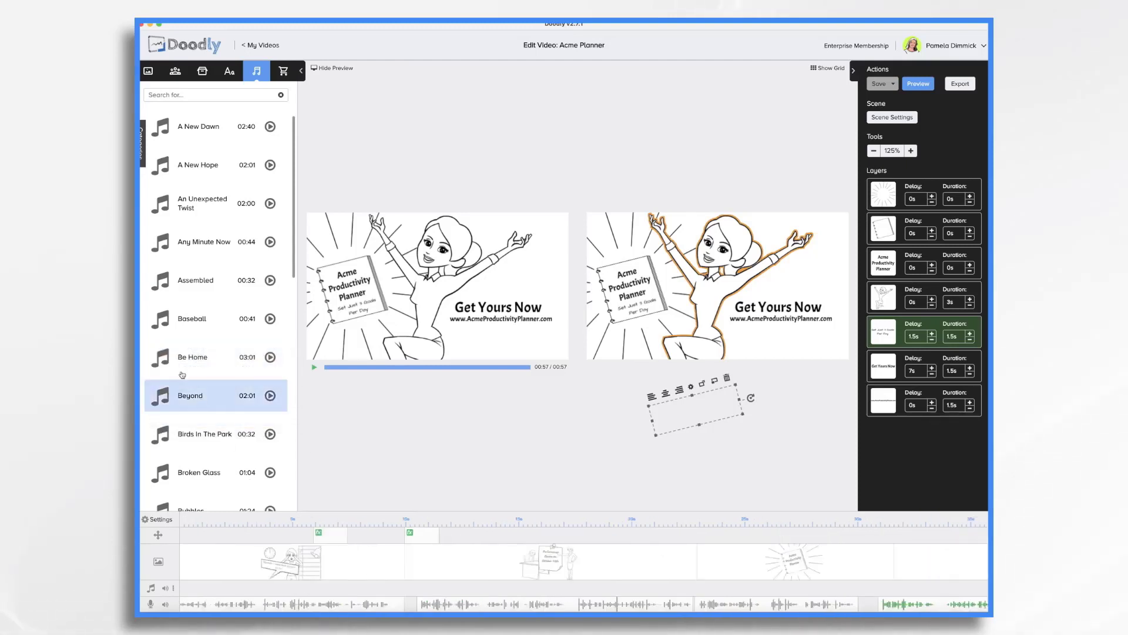
{"action": "left_click_drag", "start_coordinate": [179, 365], "coordinate": [212, 590]}
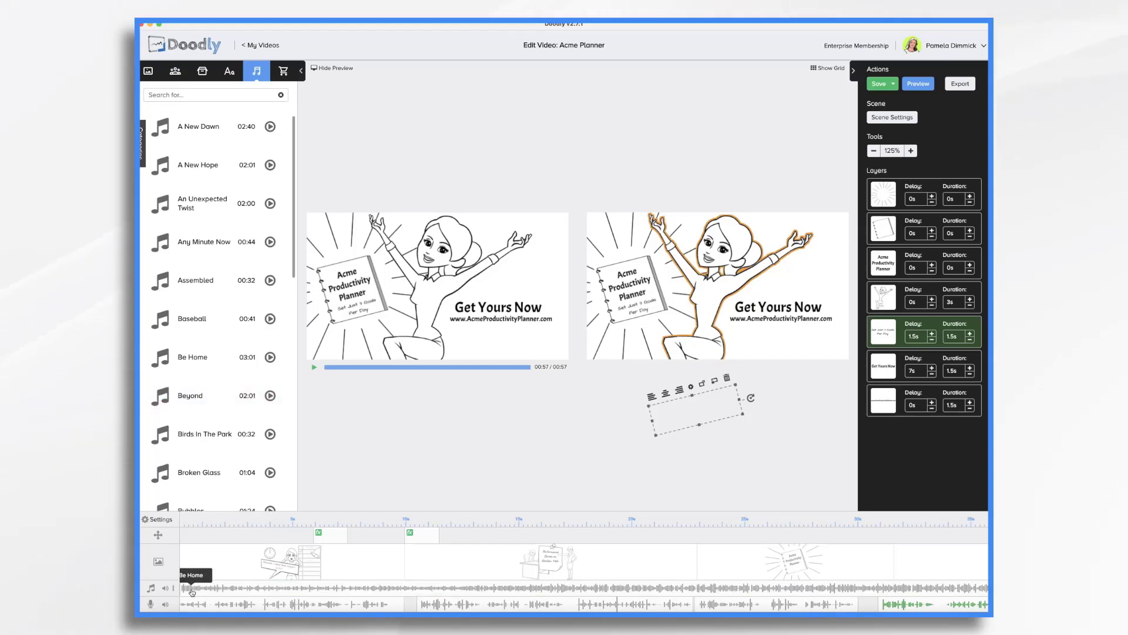
{"action": "scroll", "coordinate": [703, 586], "scroll_direction": "right", "scroll_amount": 5}
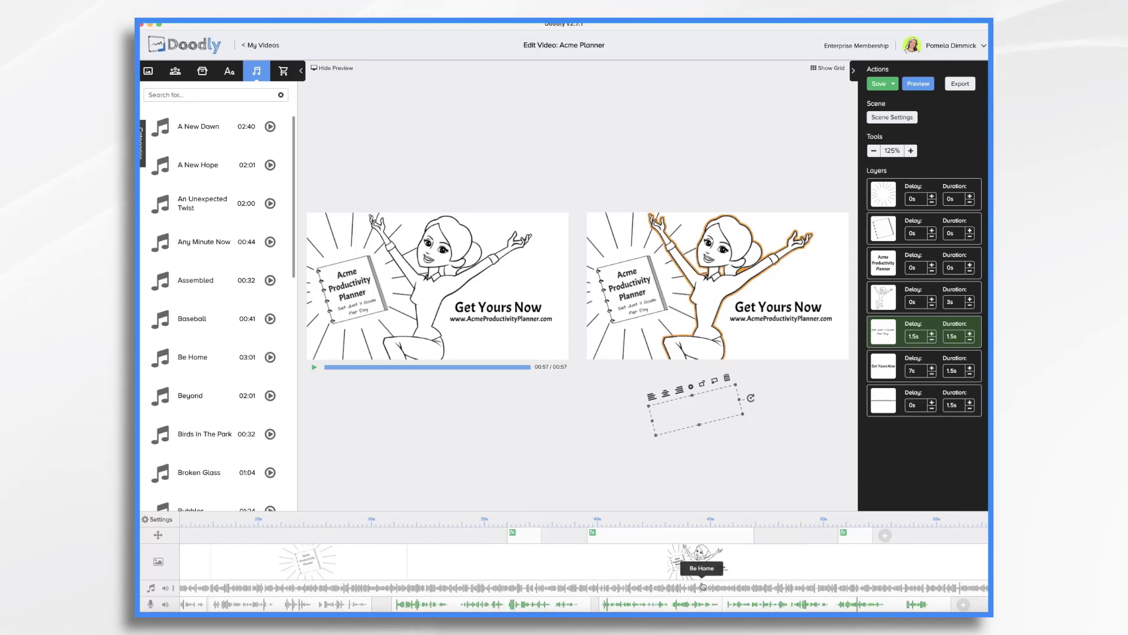
Scroll to the end of the timeline and save the project
{"action": "scroll", "coordinate": [703, 586], "scroll_direction": "right", "scroll_amount": 15}
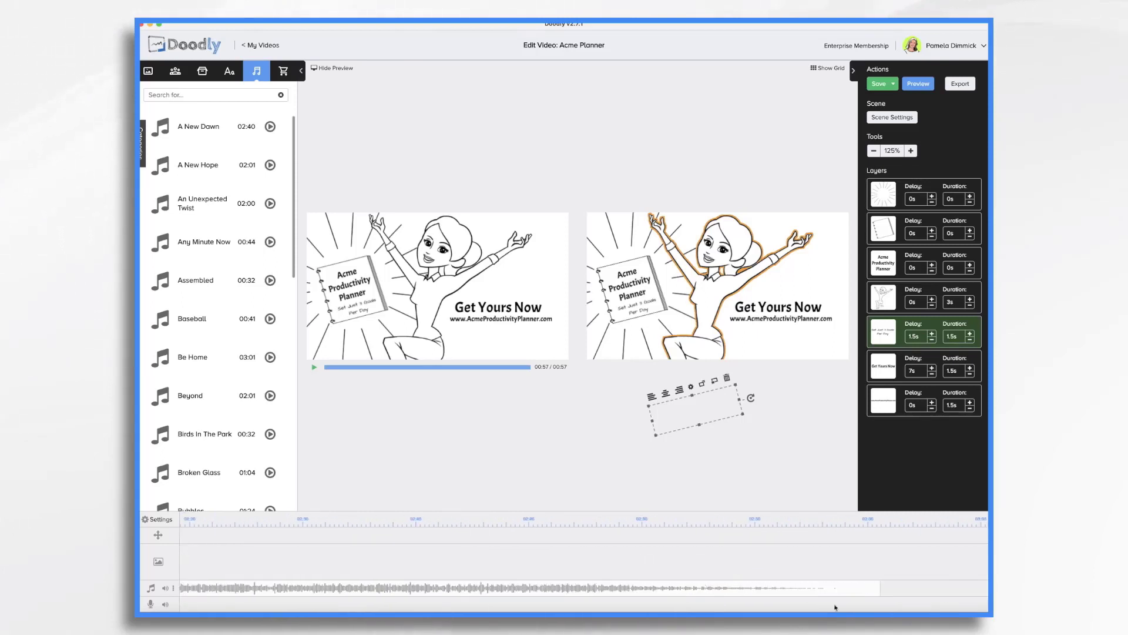
{"action": "scroll", "coordinate": [876, 588], "scroll_direction": "right", "scroll_amount": 1}
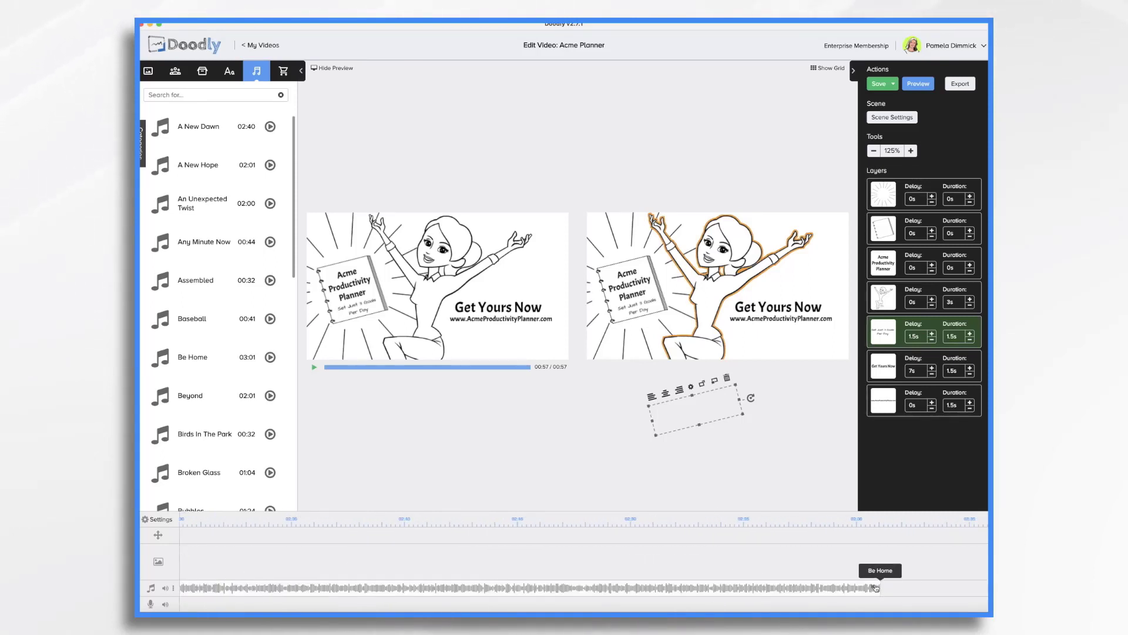
{"action": "key", "text": "super+s"}
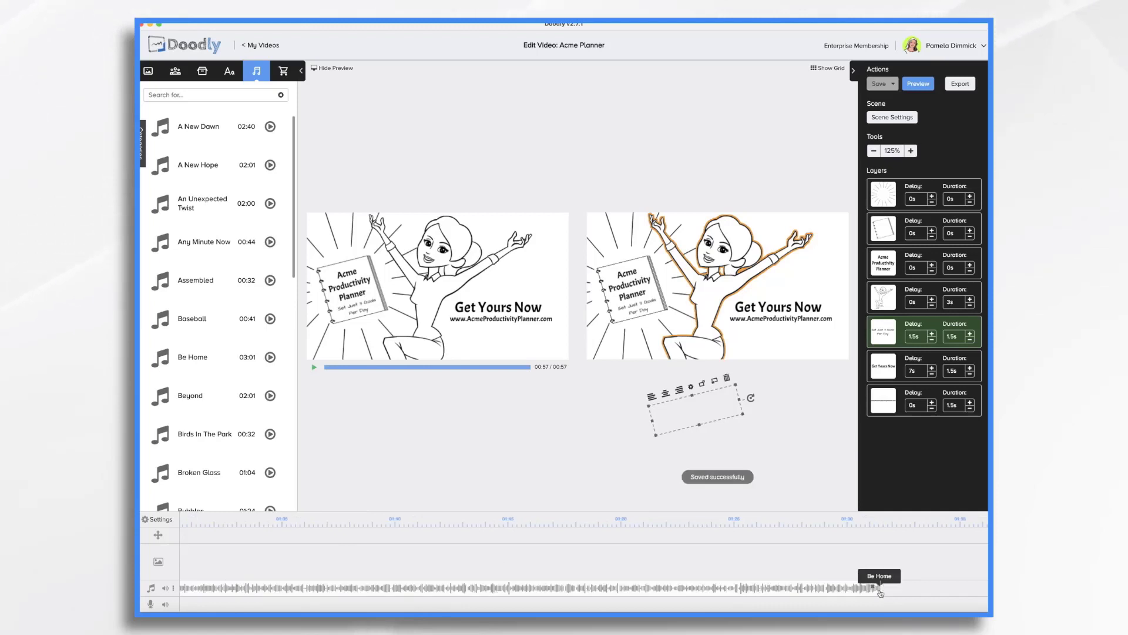
Trim the Be Home music to end with the video and give it a long fade-out
{"action": "left_click_drag", "start_coordinate": [880, 593], "coordinate": [881, 588]}
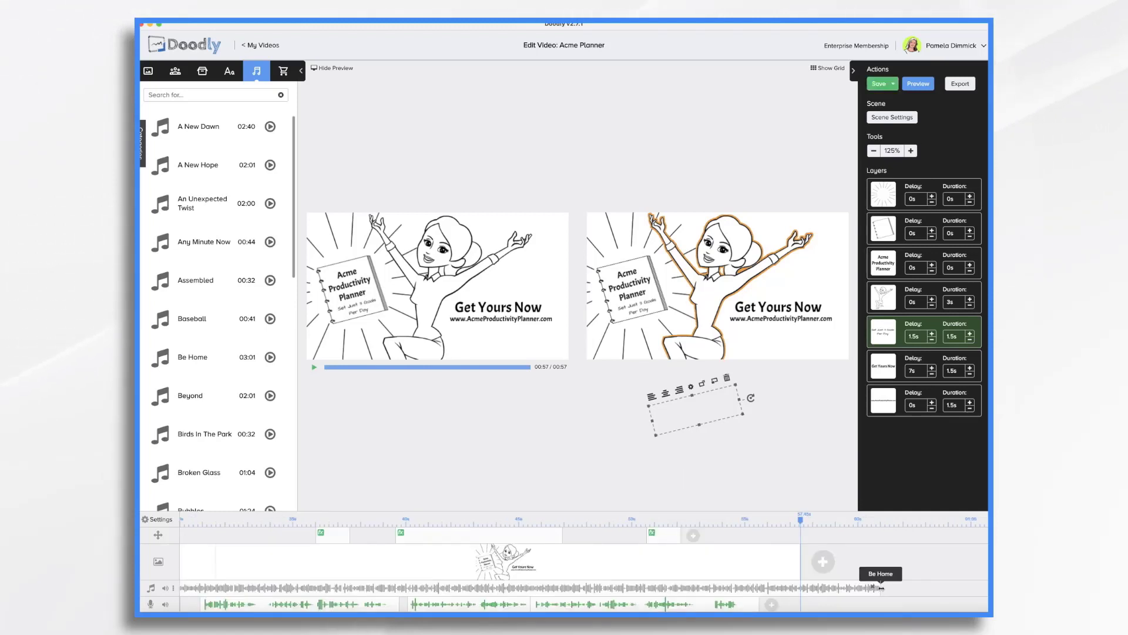
{"action": "right_click", "coordinate": [830, 587]}
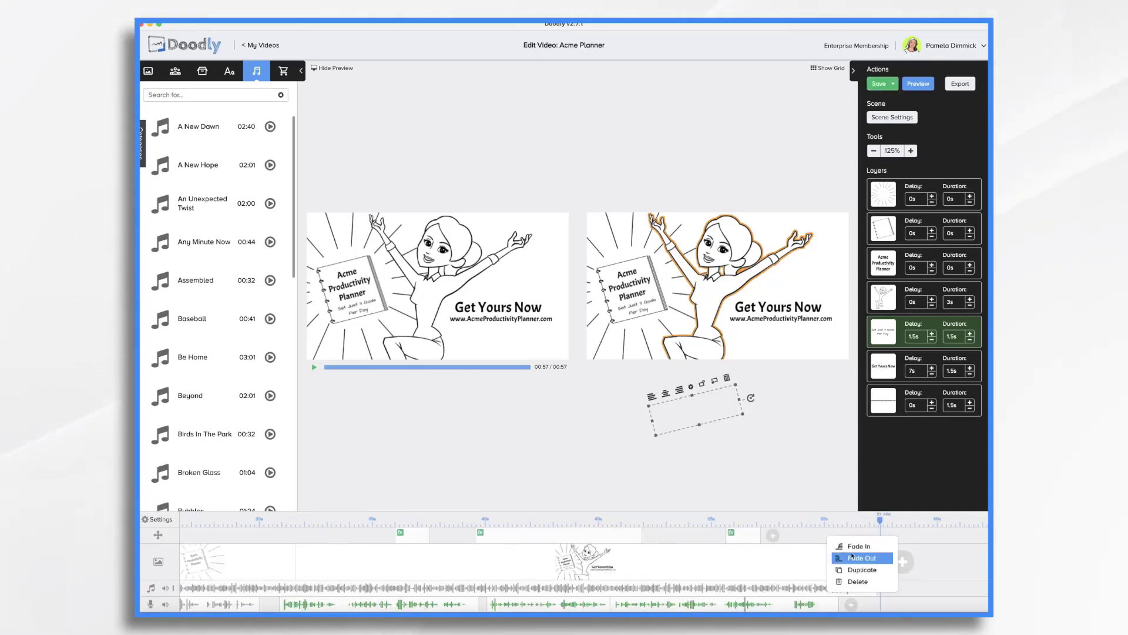
{"action": "left_click", "coordinate": [852, 559]}
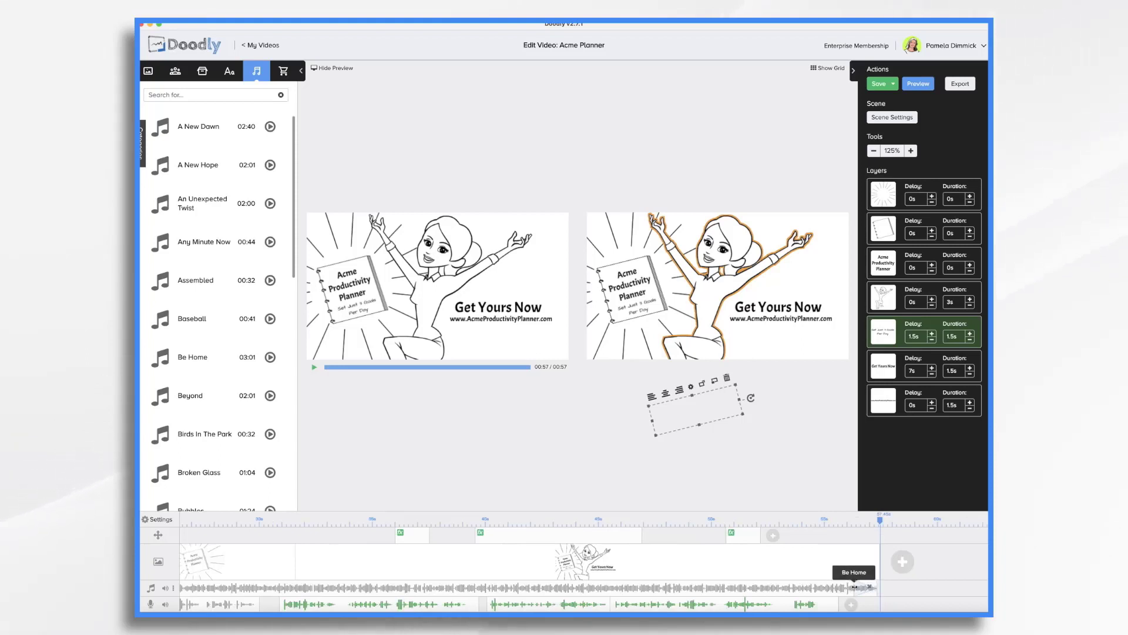
{"action": "left_click_drag", "start_coordinate": [855, 588], "coordinate": [776, 589]}
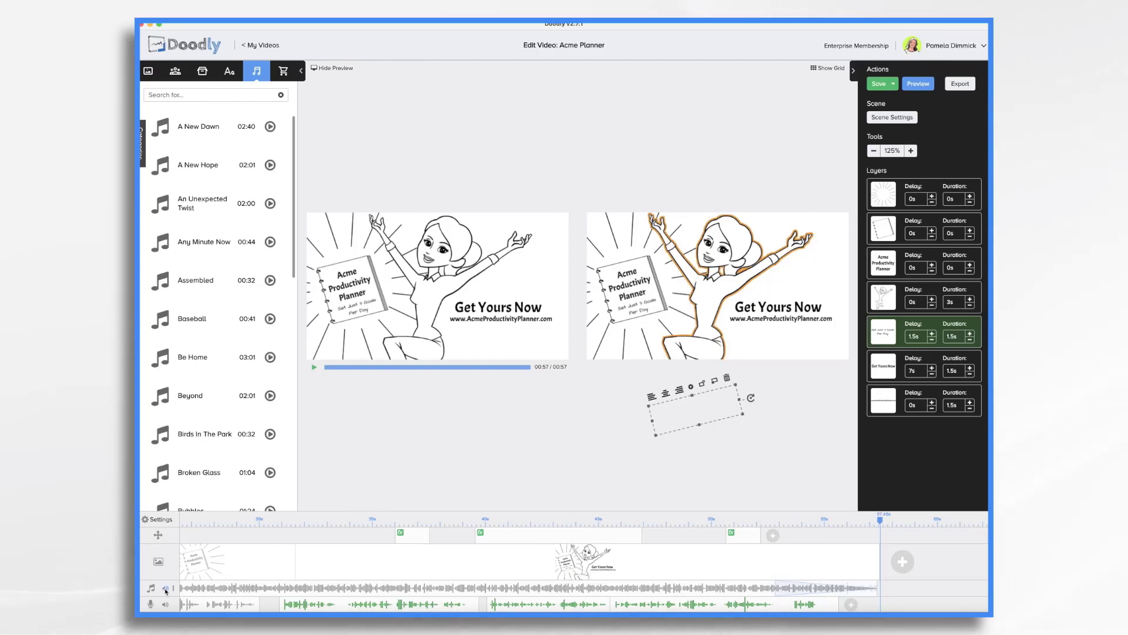
{"action": "mouse_move", "coordinate": [166, 590]}
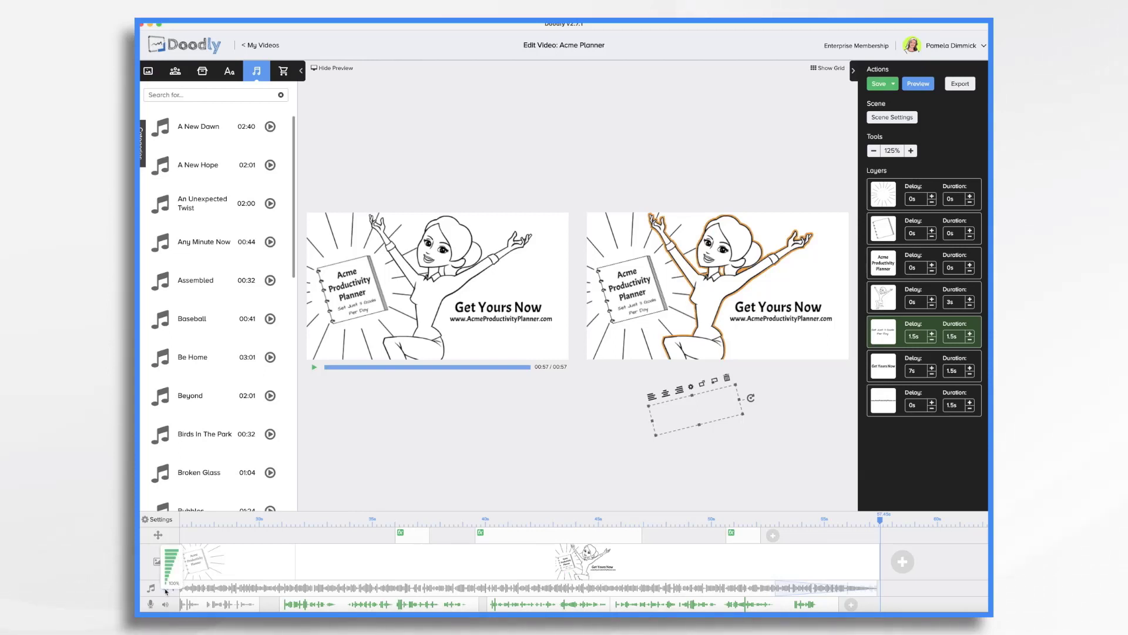
Preview the whole Acme Planner video from the start
{"action": "left_click", "coordinate": [919, 84]}
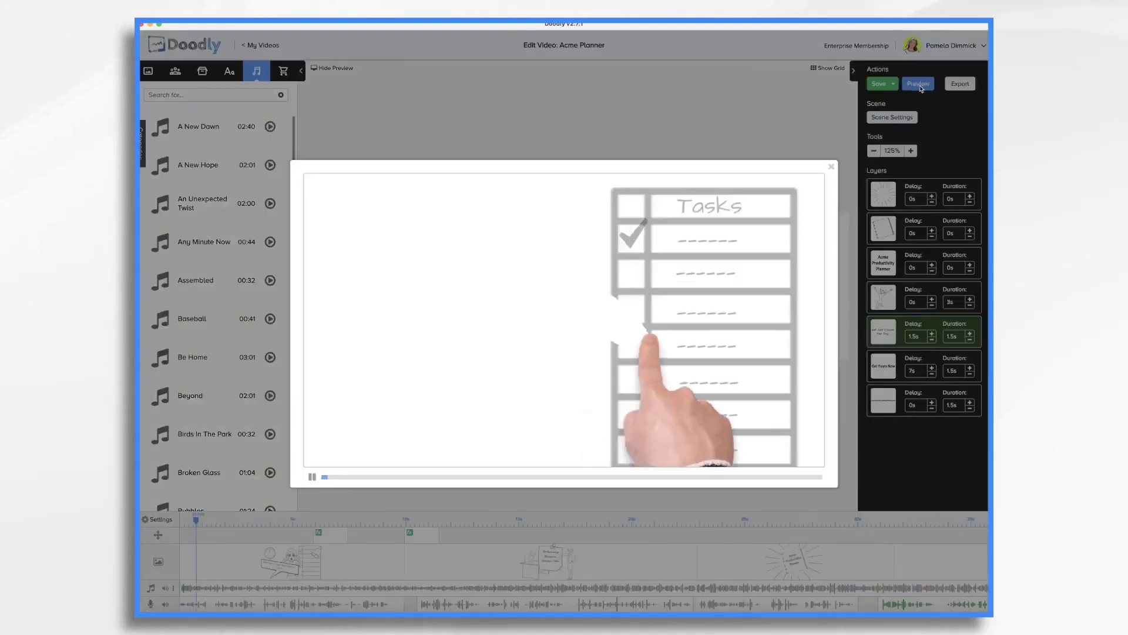